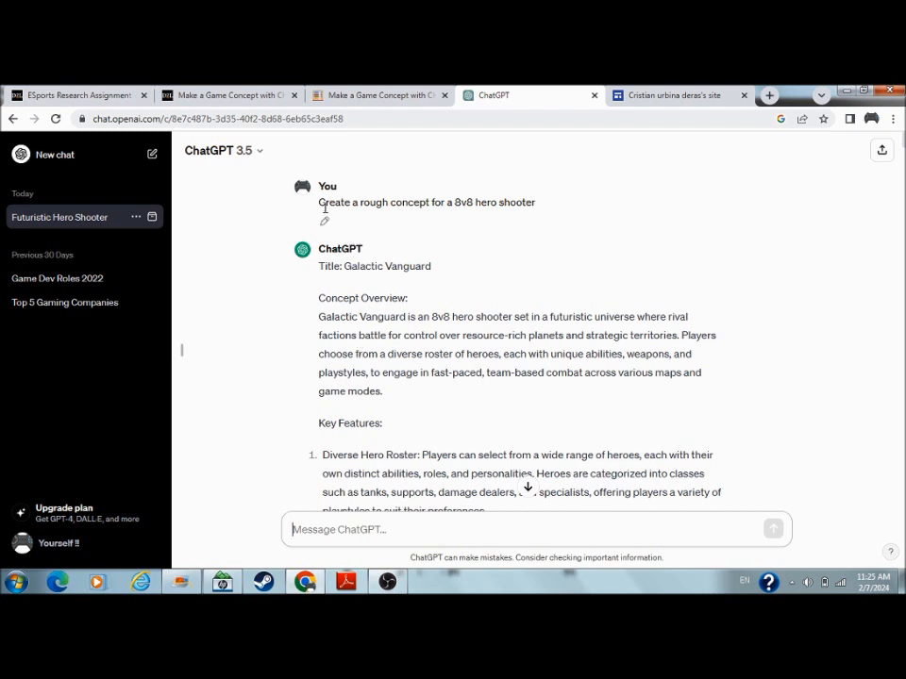
Highlight and clear the opening prompt asking for a hero shooter concept
drag(319, 202, 536, 201)
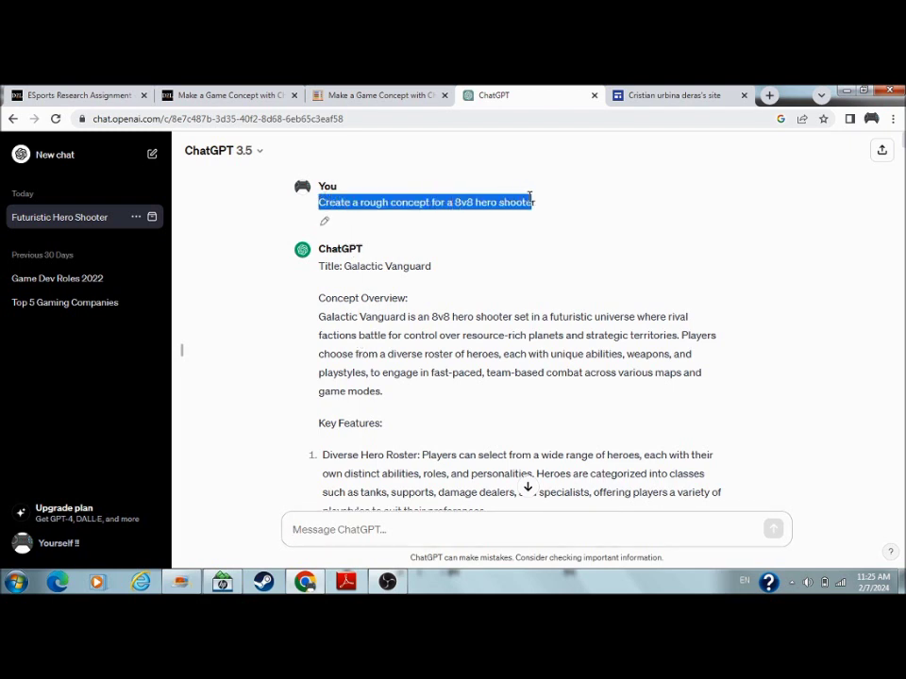
click(276, 264)
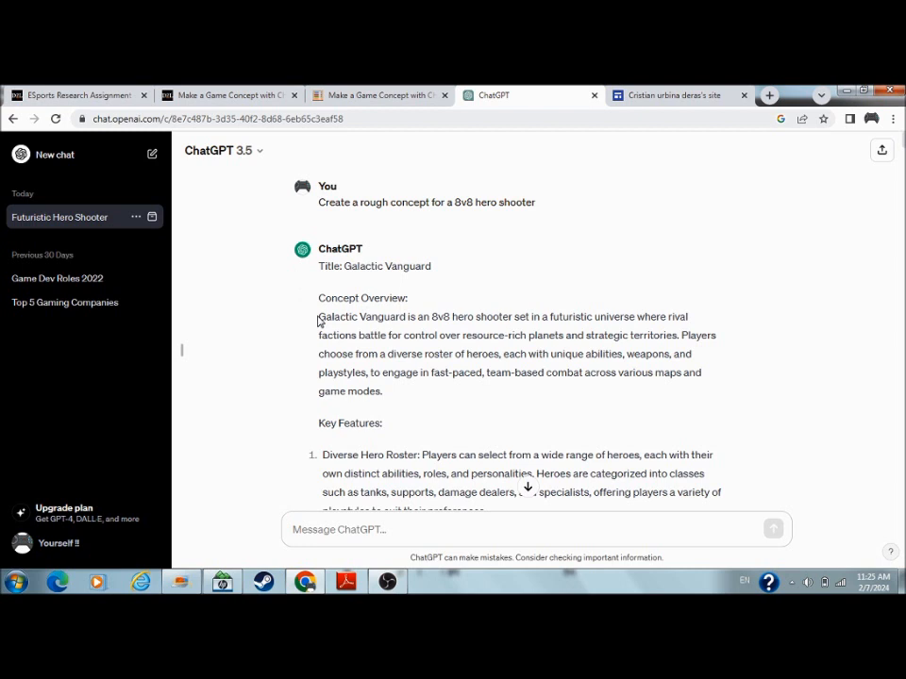
scroll(319, 321, down, 2)
scroll(319, 321, down, 2)
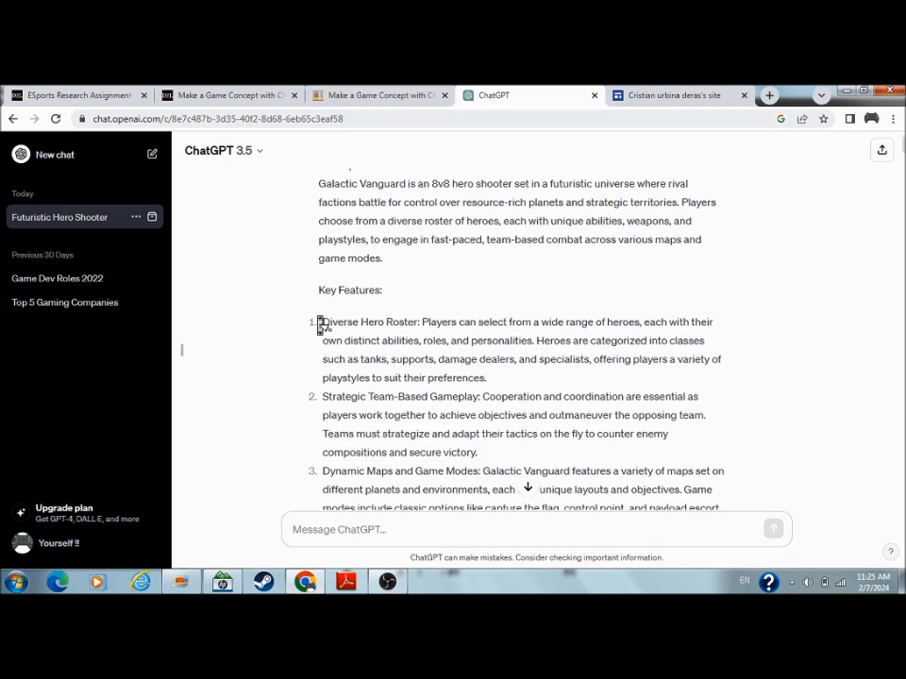
scroll(319, 321, down, 2)
scroll(318, 321, down, 1)
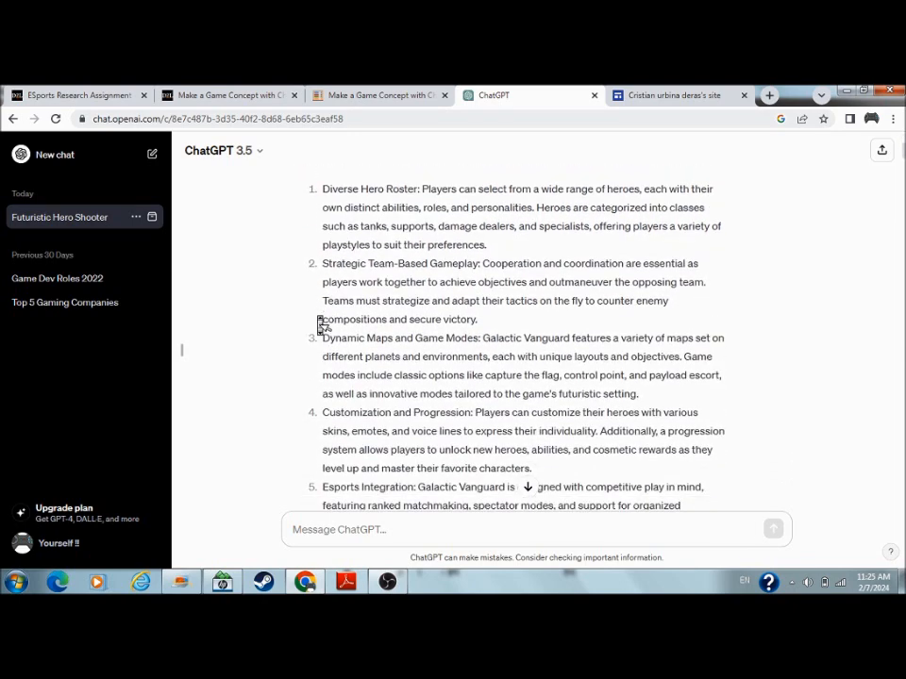
scroll(319, 321, down, 3)
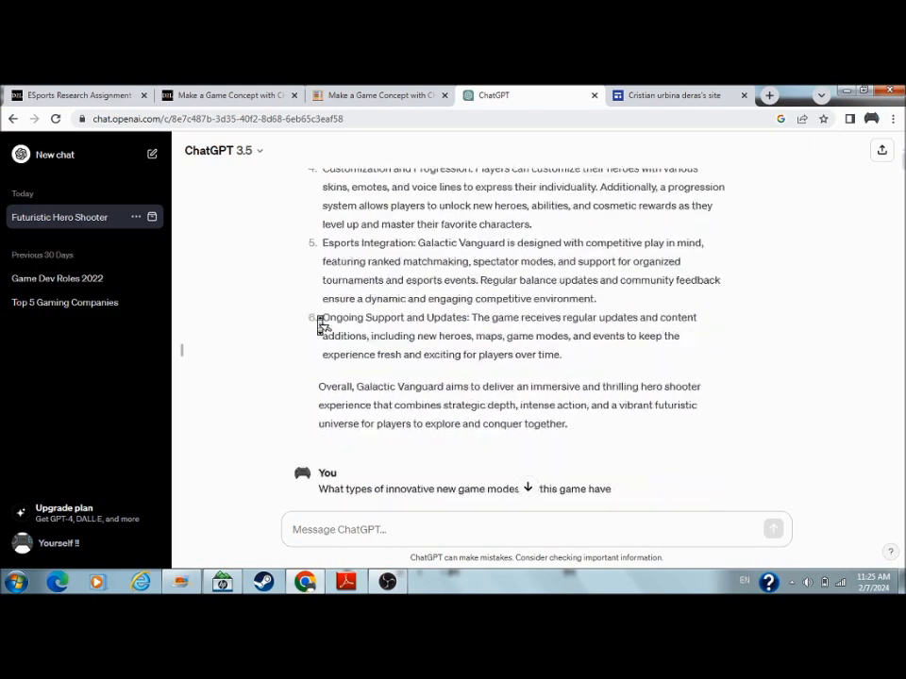
scroll(319, 321, down, 1)
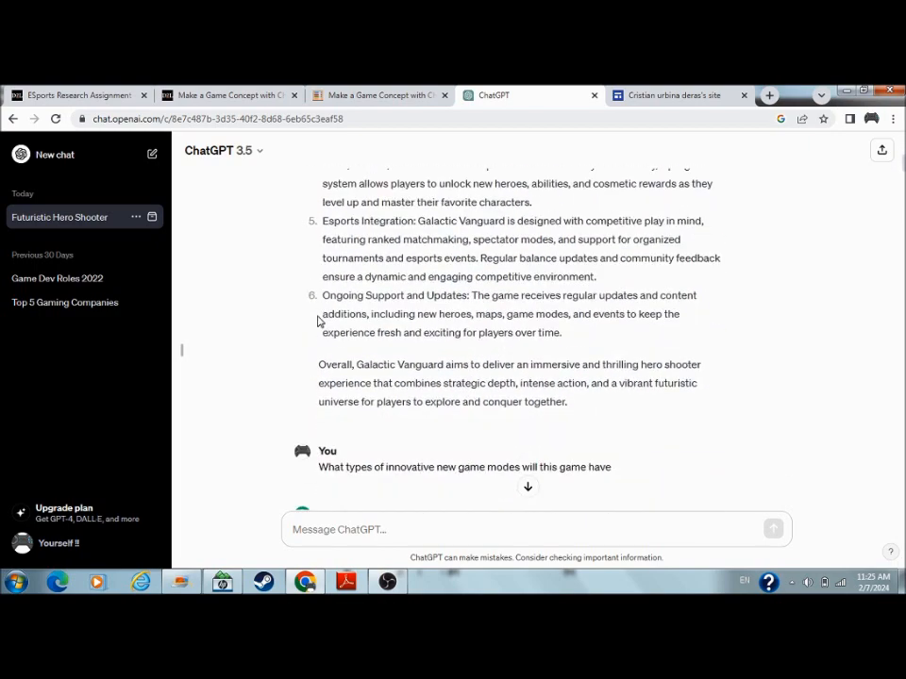
scroll(318, 321, down, 4)
scroll(319, 321, down, 1)
scroll(318, 322, up, 5)
scroll(319, 322, down, 2)
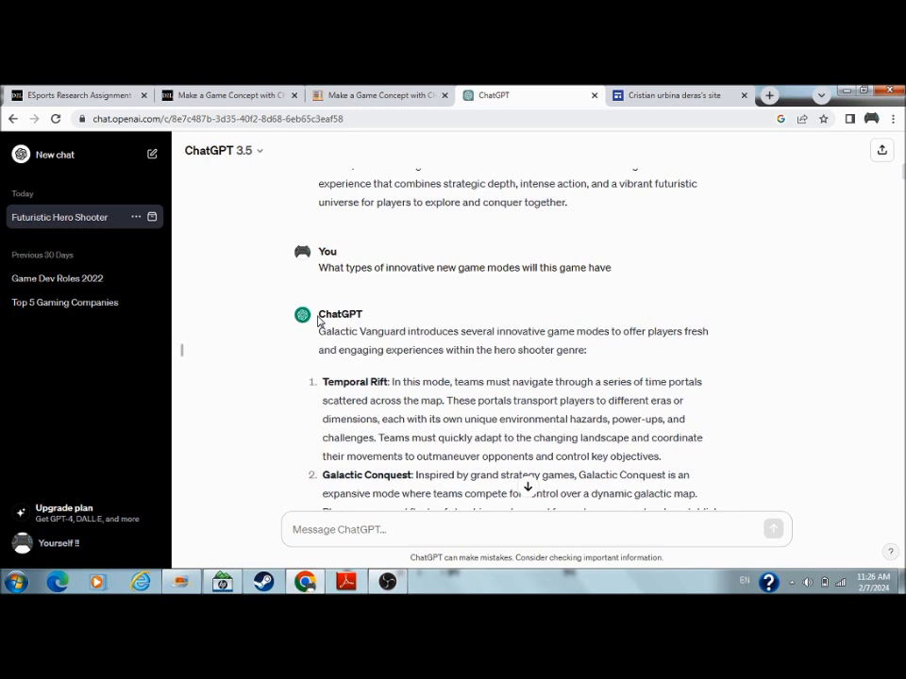
scroll(319, 321, down, 2)
scroll(319, 322, down, 2)
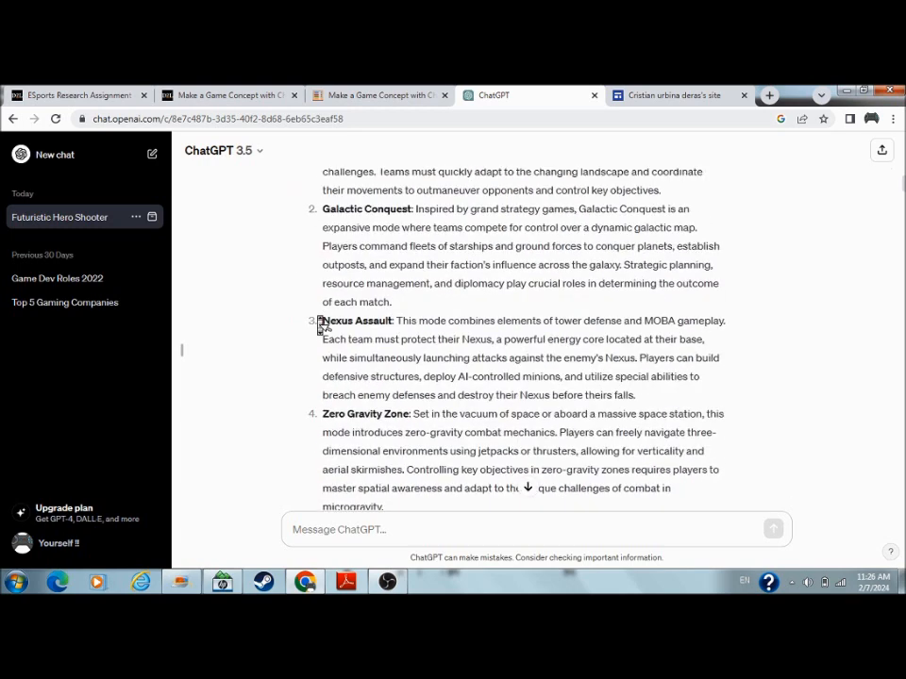
scroll(319, 322, up, 2)
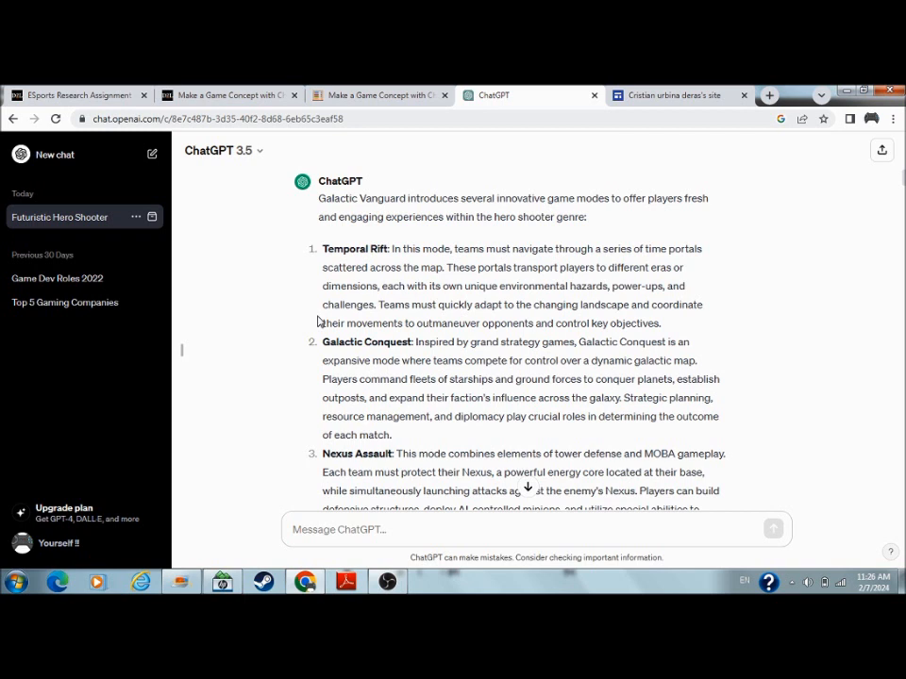
scroll(319, 322, down, 3)
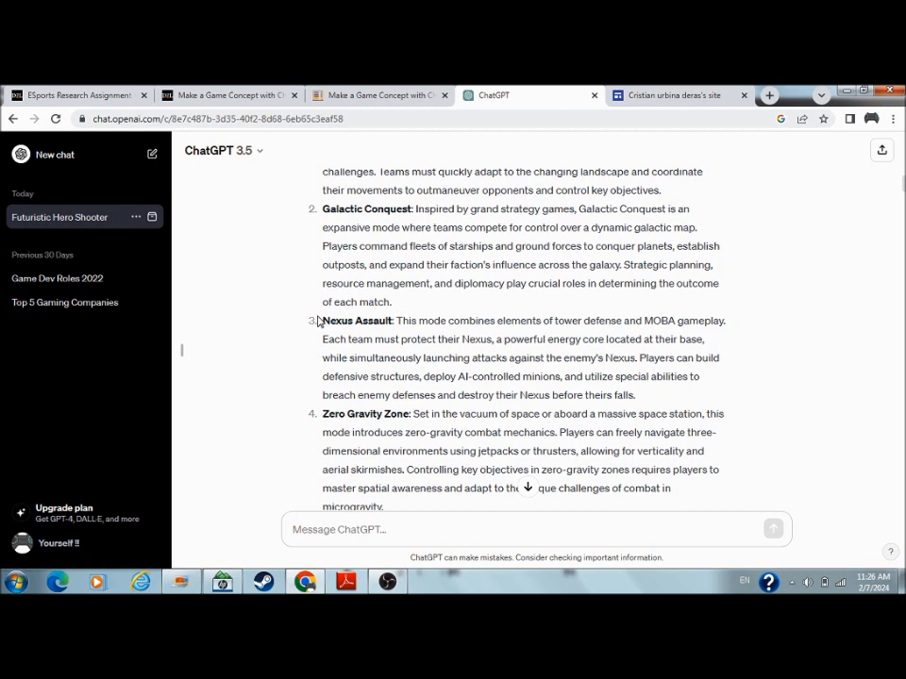
scroll(319, 321, down, 2)
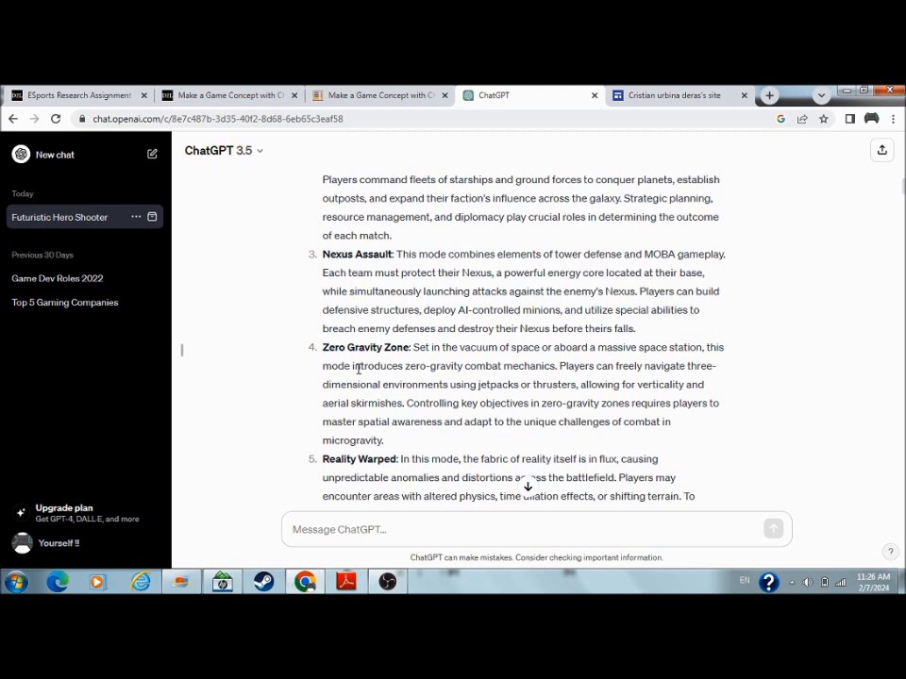
scroll(359, 368, down, 2)
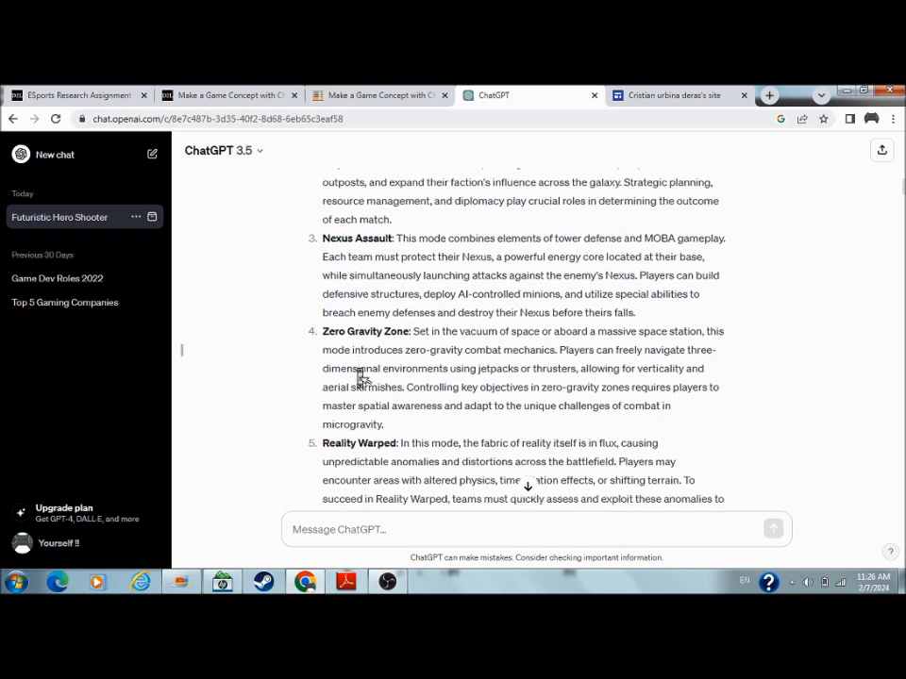
scroll(359, 368, down, 2)
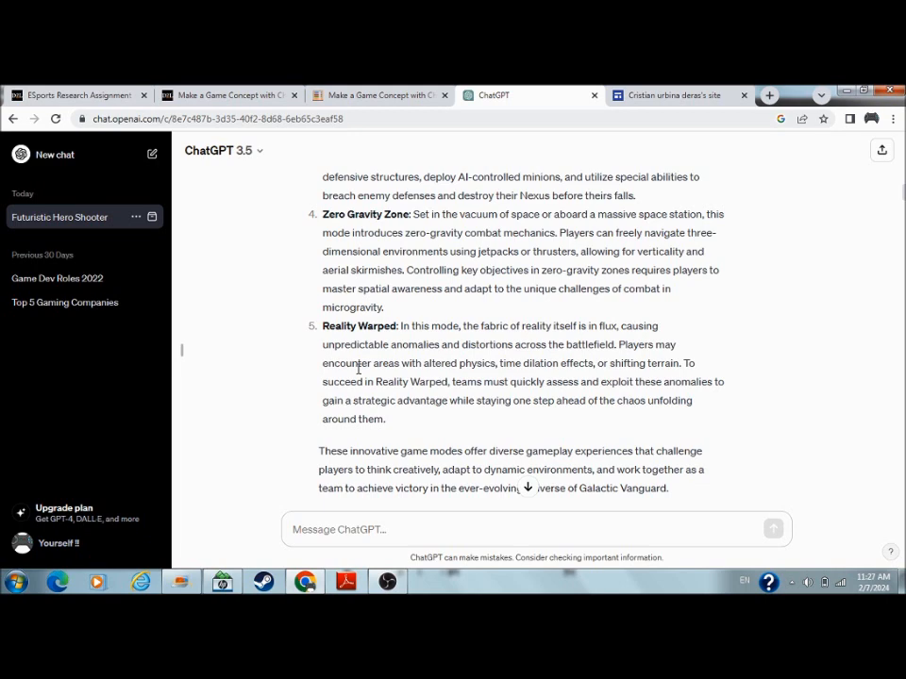
scroll(358, 370, down, 5)
scroll(359, 370, down, 1)
scroll(358, 369, up, 2)
scroll(359, 370, up, 1)
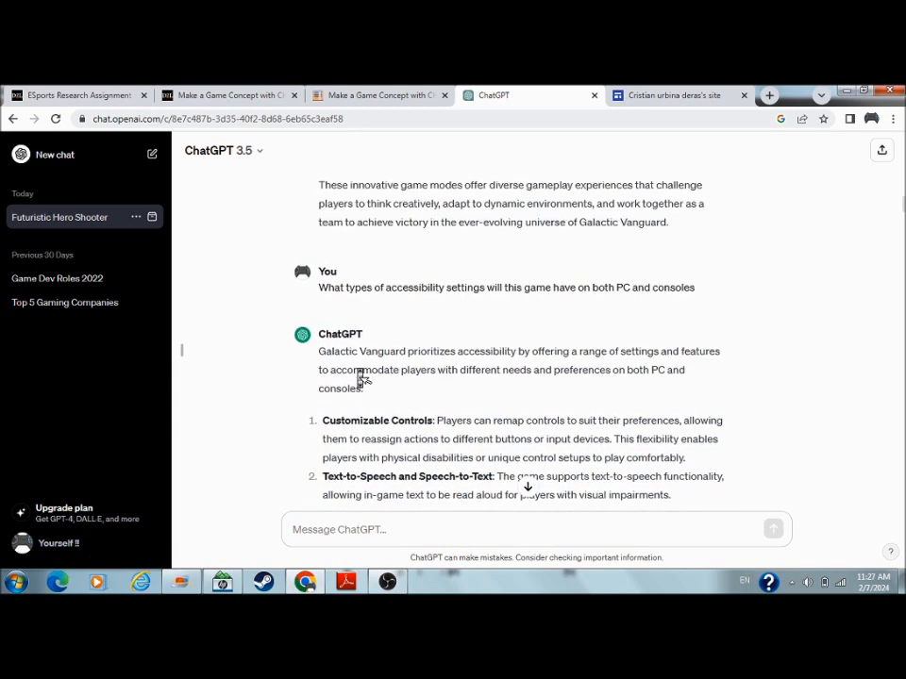
scroll(358, 375, down, 1)
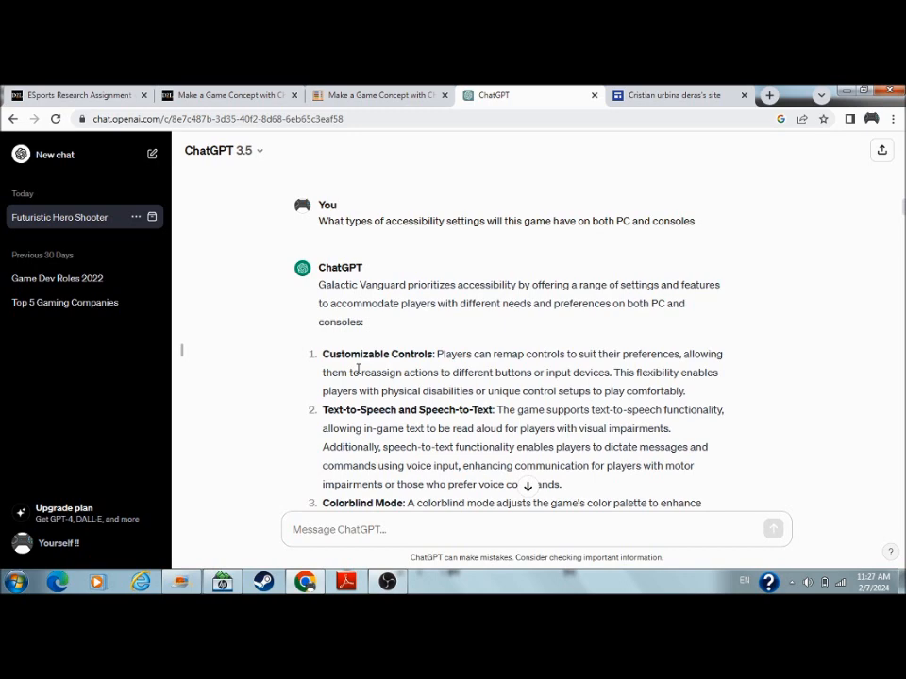
scroll(358, 370, down, 4)
scroll(358, 370, down, 1)
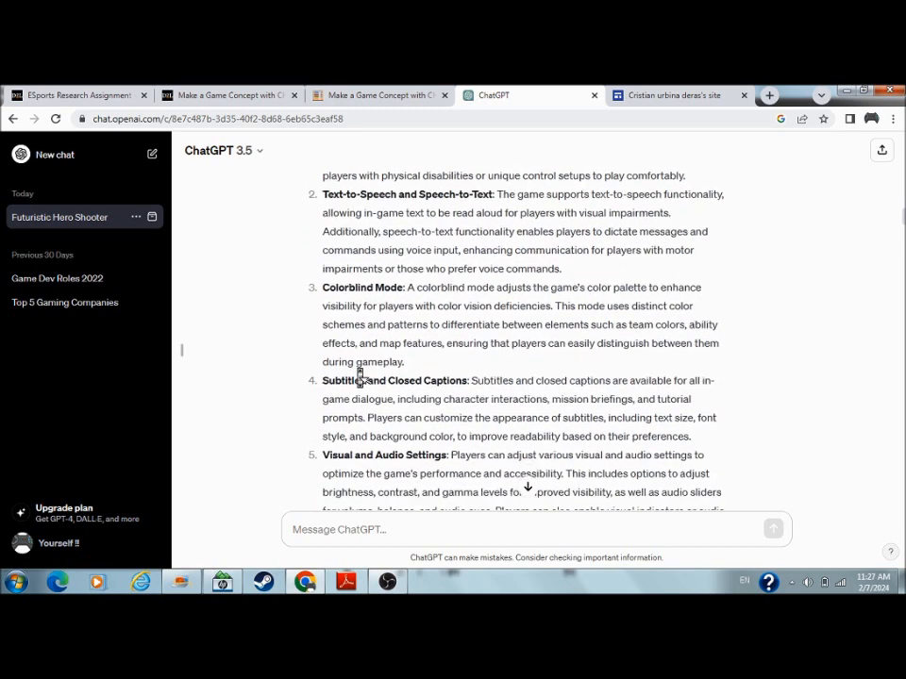
scroll(359, 370, down, 1)
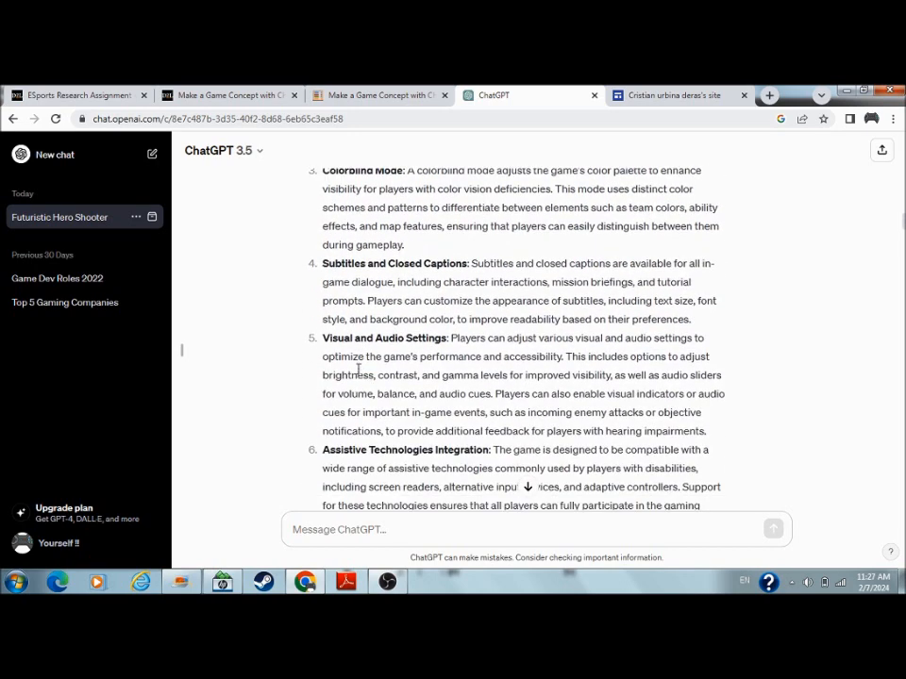
scroll(359, 370, down, 3)
scroll(359, 369, up, 2)
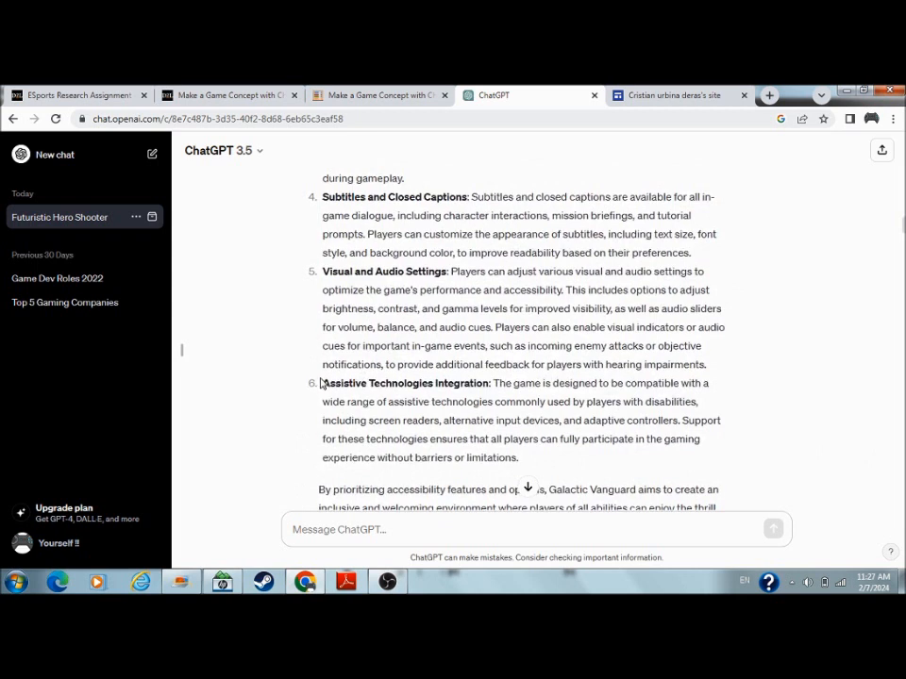
Highlight and clear the Assistive Technologies Integration item in the accessibility answer
drag(323, 383, 479, 406)
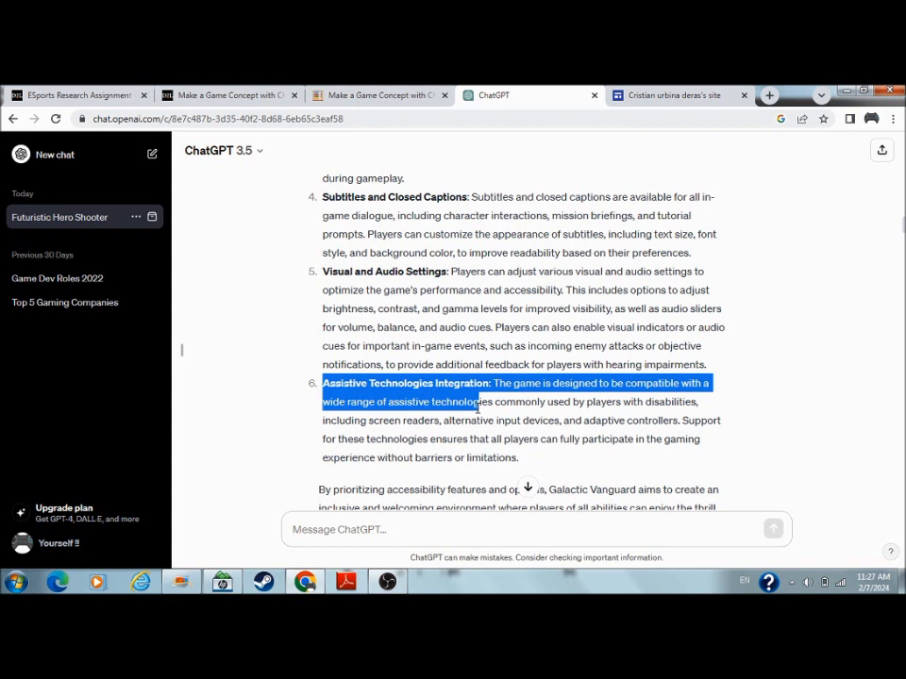
click(326, 383)
scroll(325, 383, down, 3)
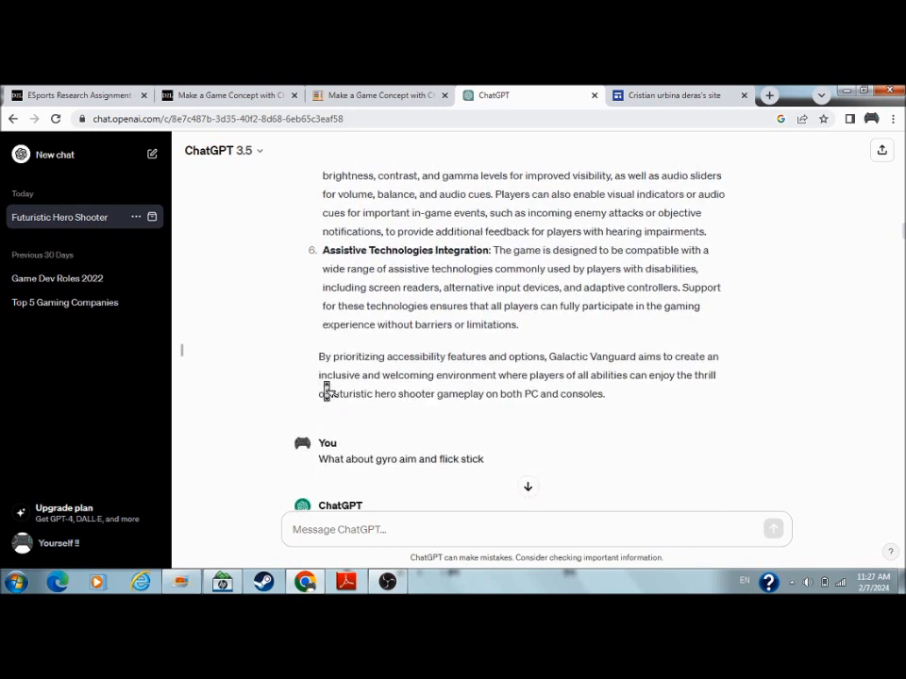
scroll(326, 383, down, 3)
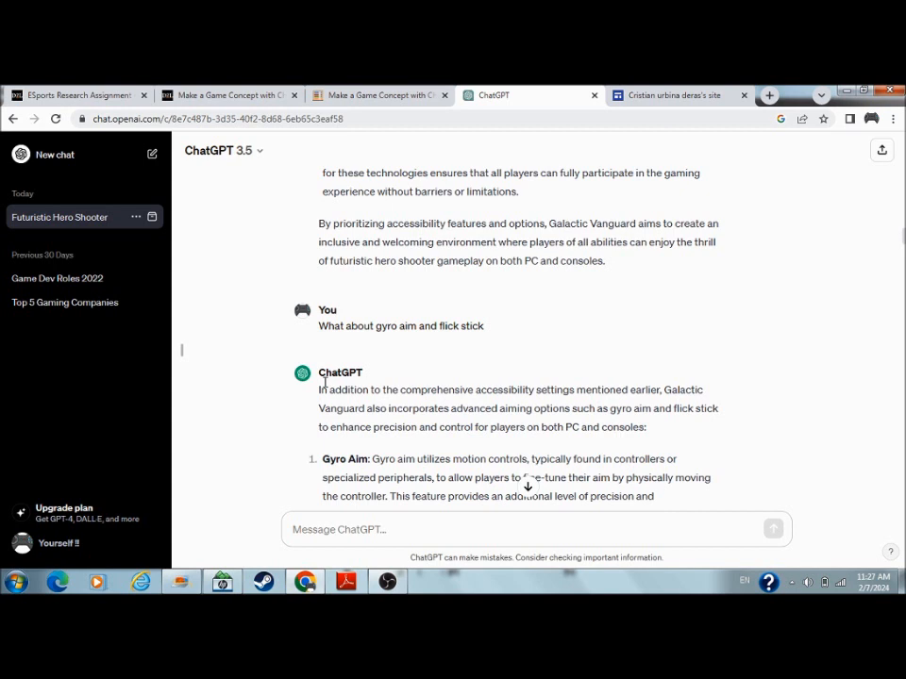
scroll(325, 382, down, 3)
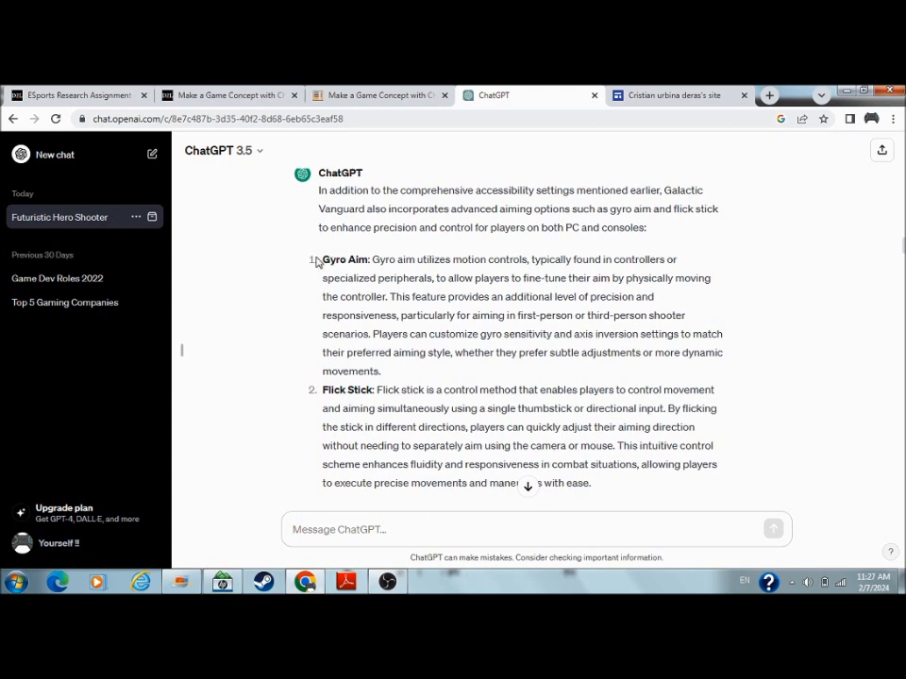
Highlight the Gyro Aim description and bring the rest of the aiming answer into view
drag(323, 261, 394, 372)
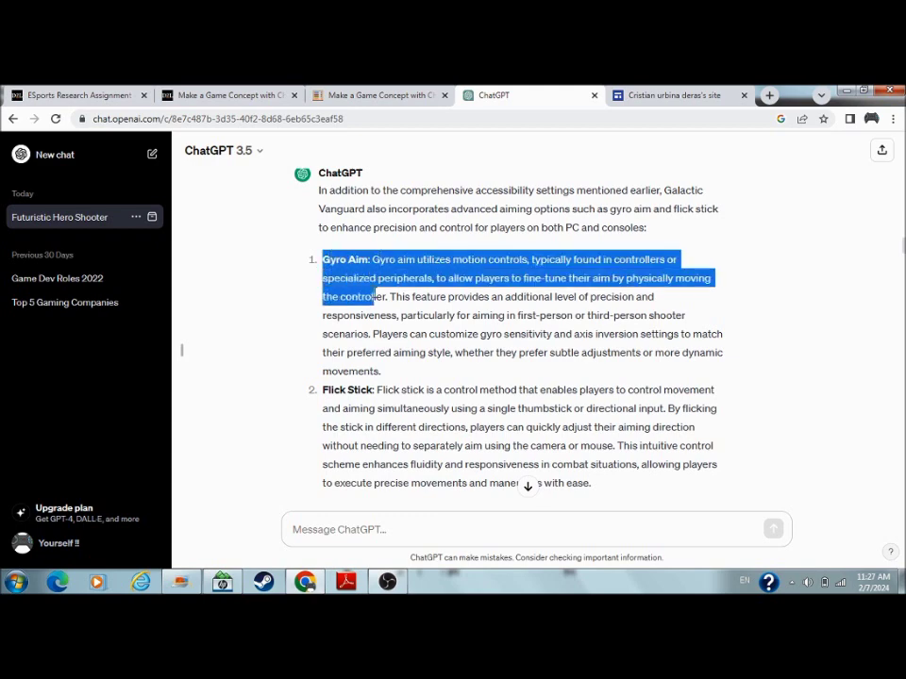
middle_click(394, 372)
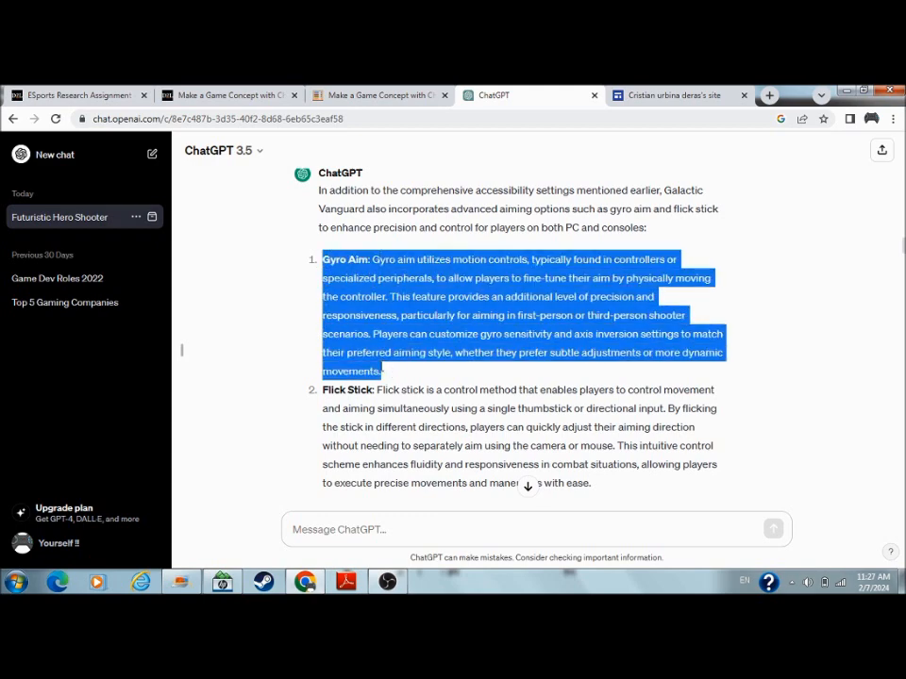
scroll(383, 283, up, 3)
middle_click(397, 256)
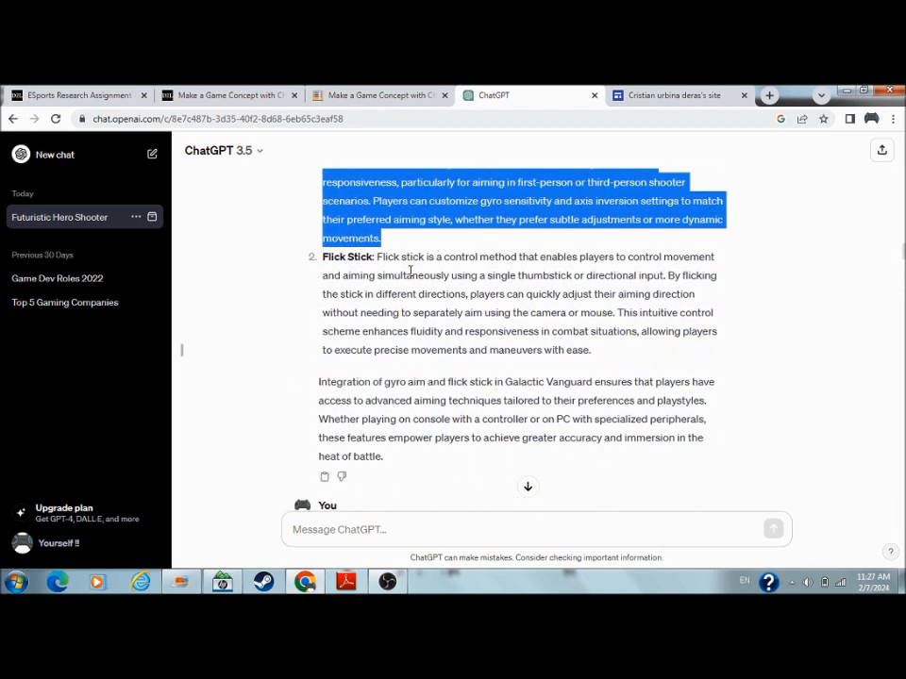
Highlight and clear the opening of the Flick Stick description
click(397, 255)
drag(378, 256, 627, 274)
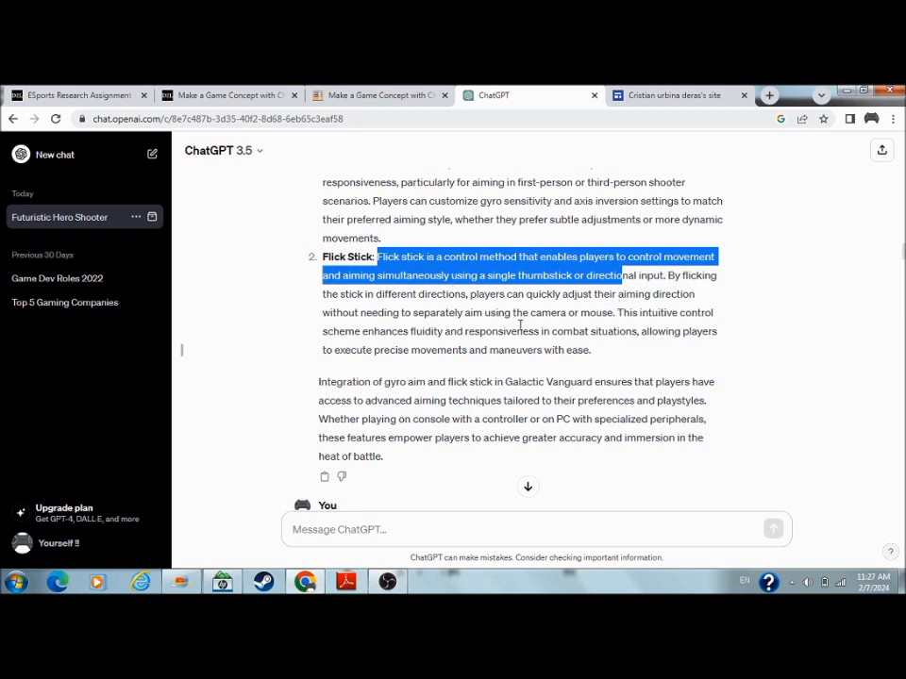
click(519, 327)
scroll(356, 349, down, 5)
scroll(357, 349, down, 3)
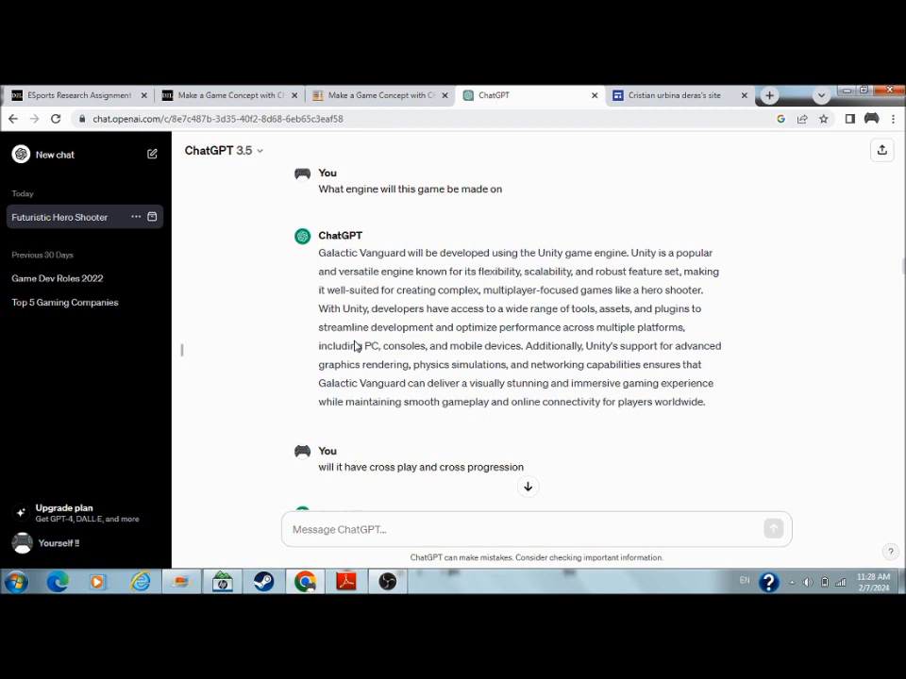
scroll(357, 347, down, 2)
scroll(357, 347, down, 1)
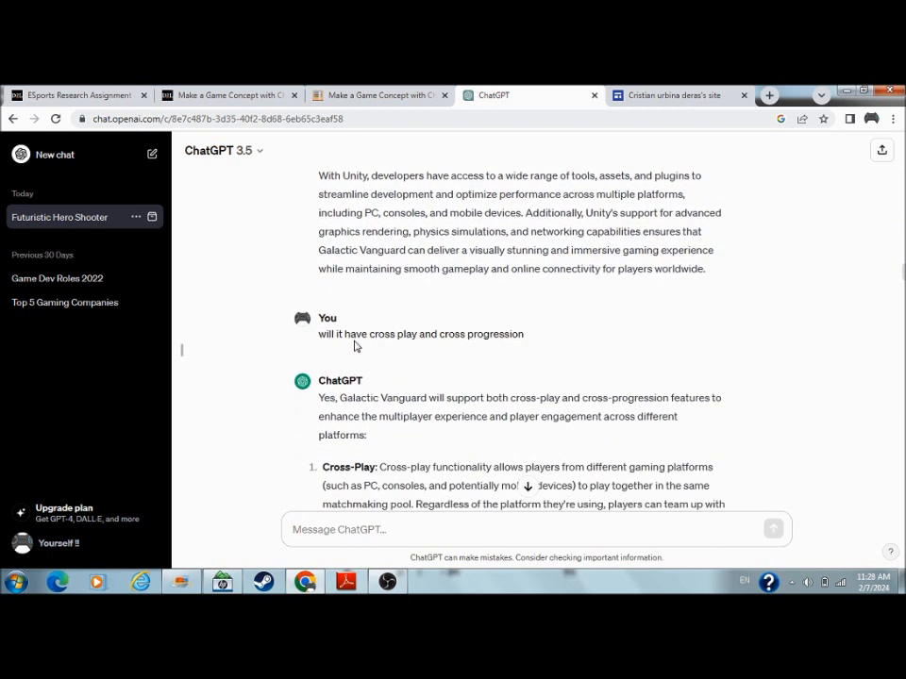
scroll(357, 345, down, 2)
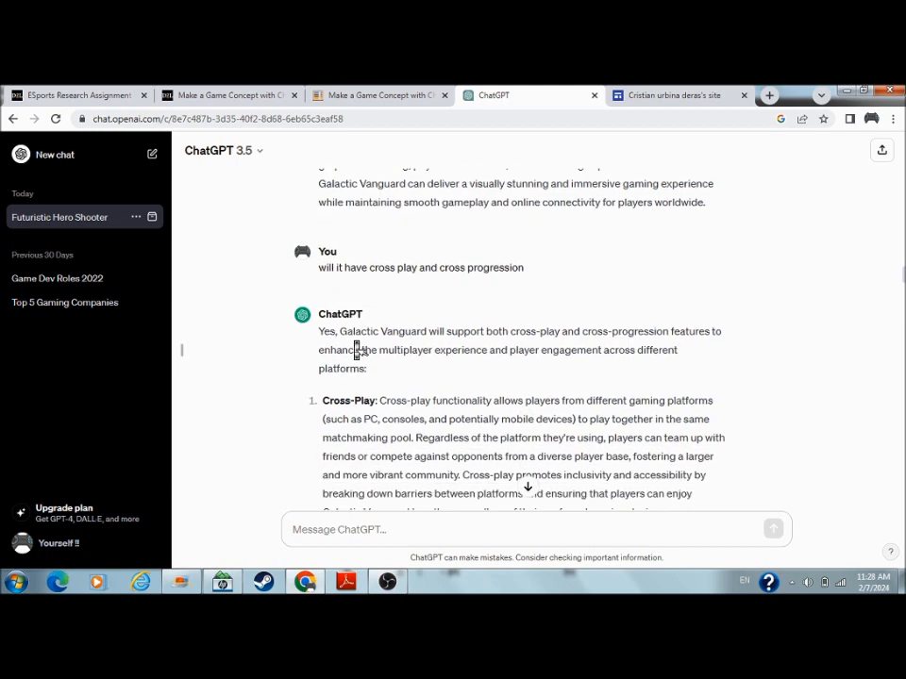
scroll(356, 346, down, 2)
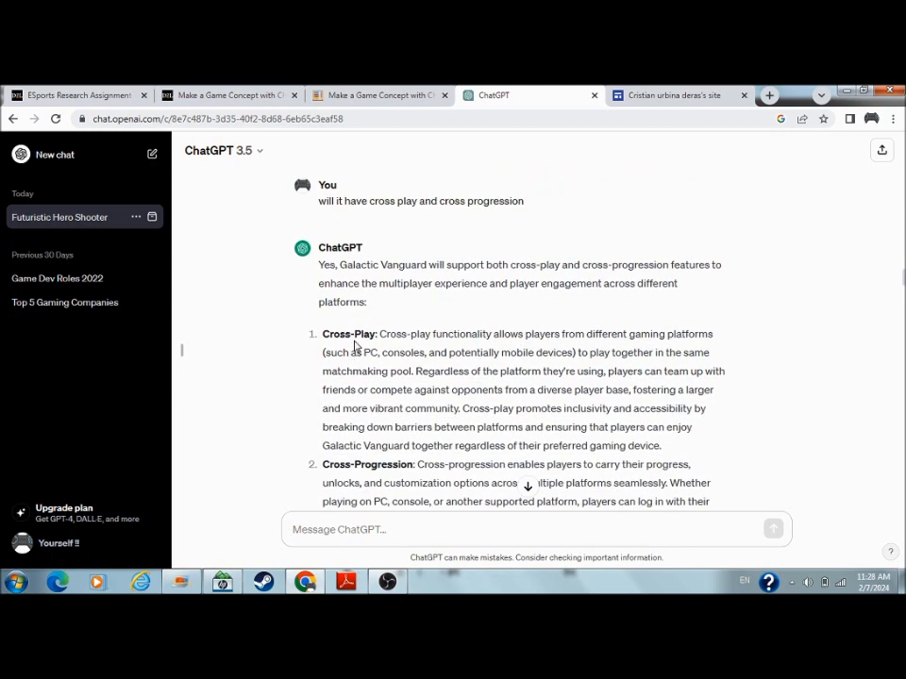
scroll(357, 349, down, 1)
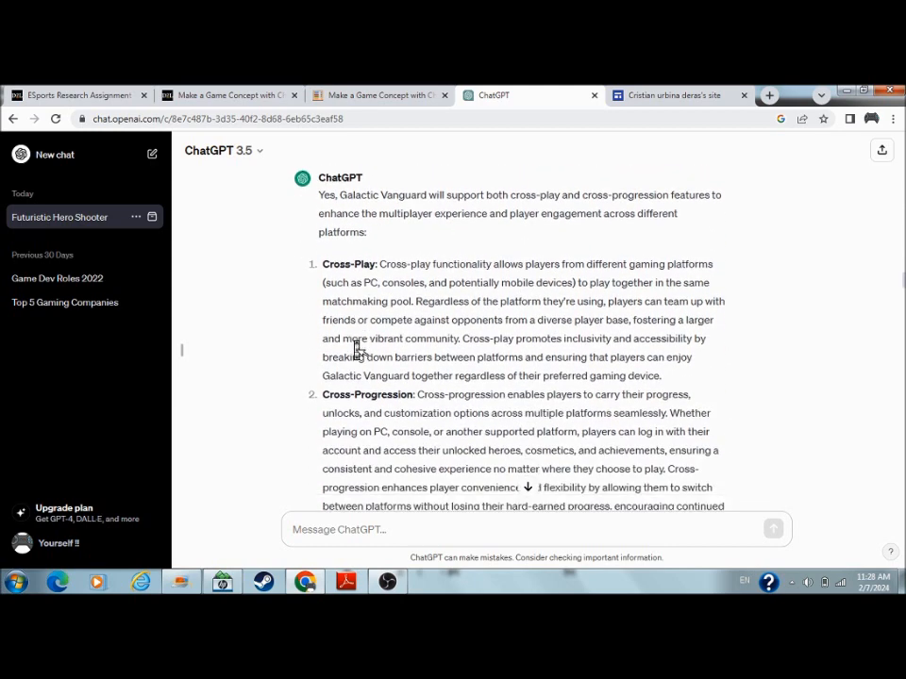
scroll(357, 349, down, 1)
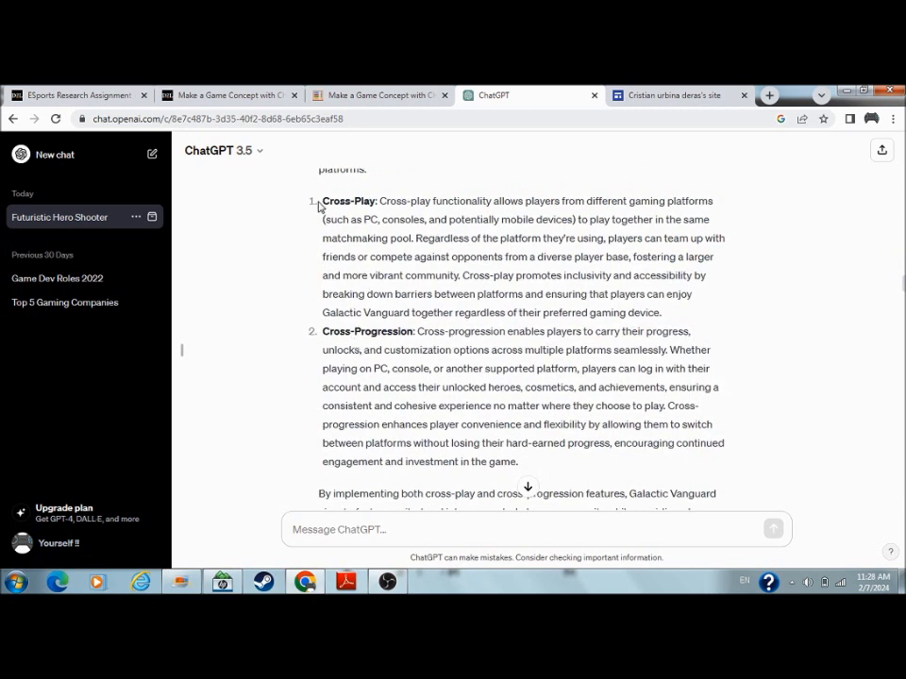
Highlight and clear the Cross-Play description while reading it
drag(317, 200, 583, 461)
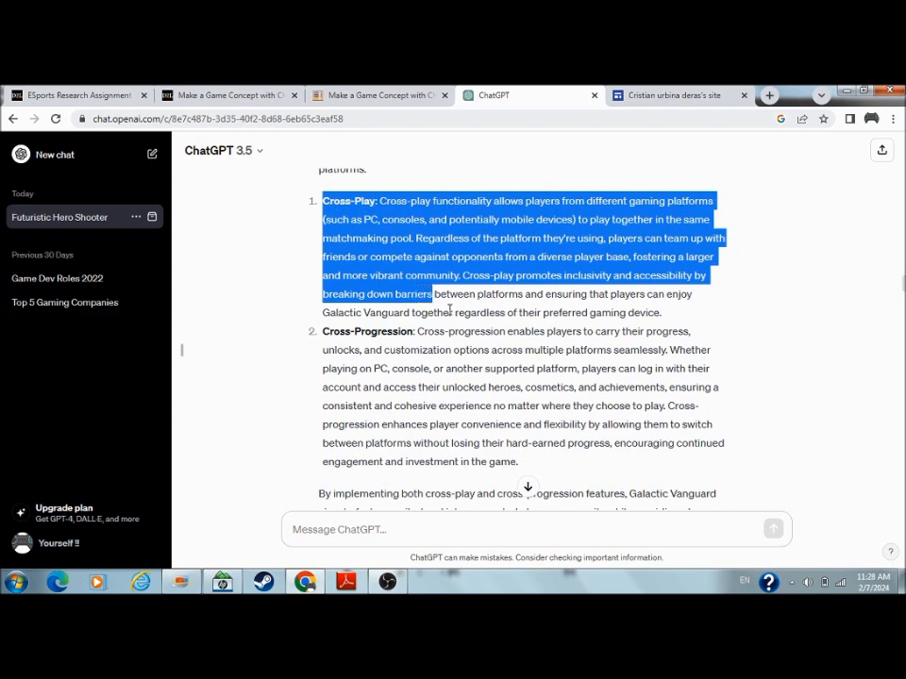
click(583, 462)
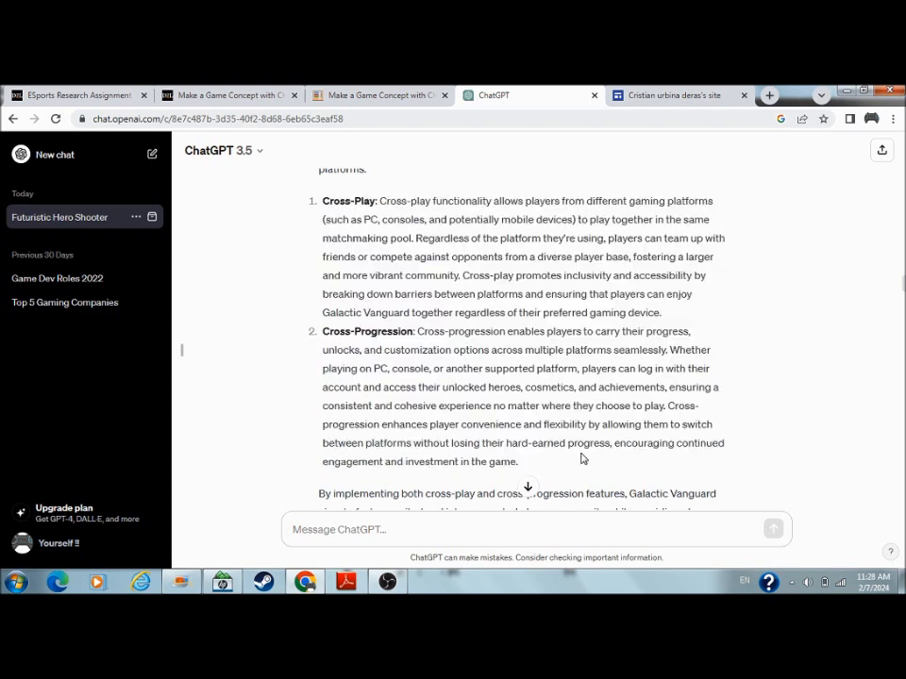
scroll(583, 461, down, 5)
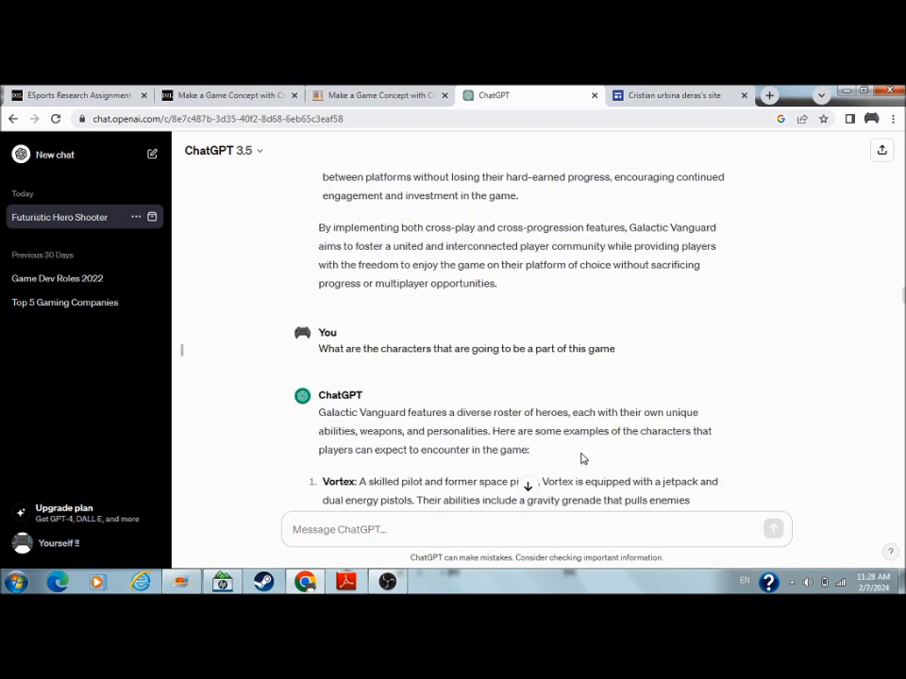
mouse_move(322, 221)
scroll(322, 224, down, 3)
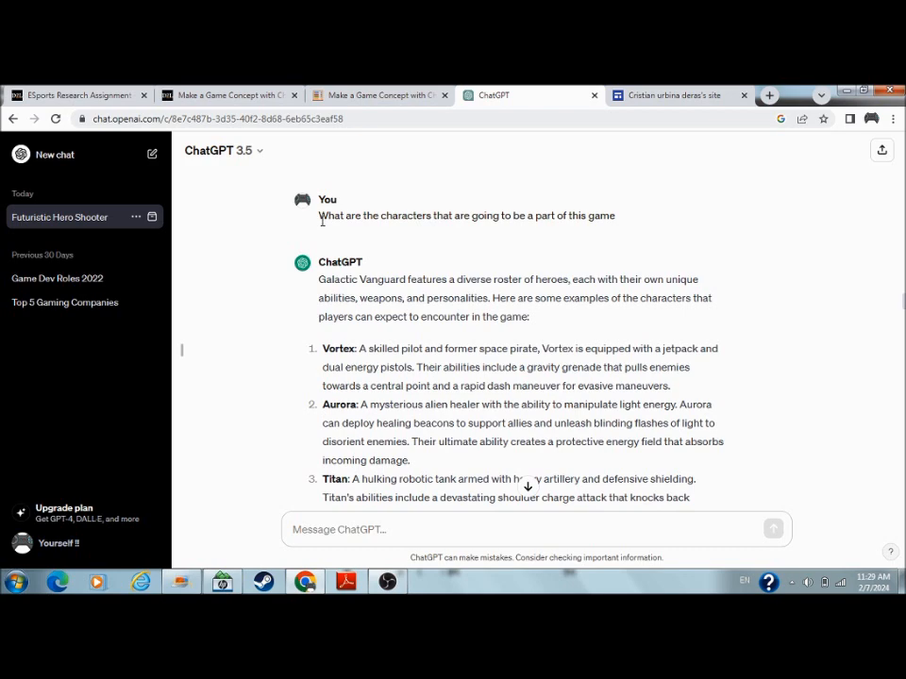
scroll(321, 224, down, 5)
scroll(322, 223, up, 2)
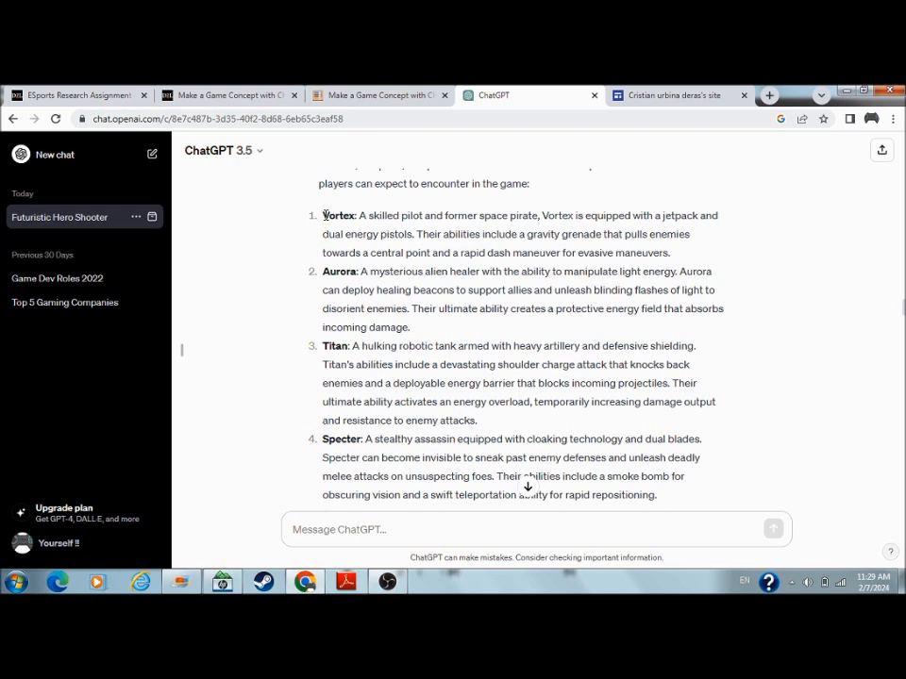
Highlight and clear the Vortex hero description in the characters list
drag(324, 215, 665, 253)
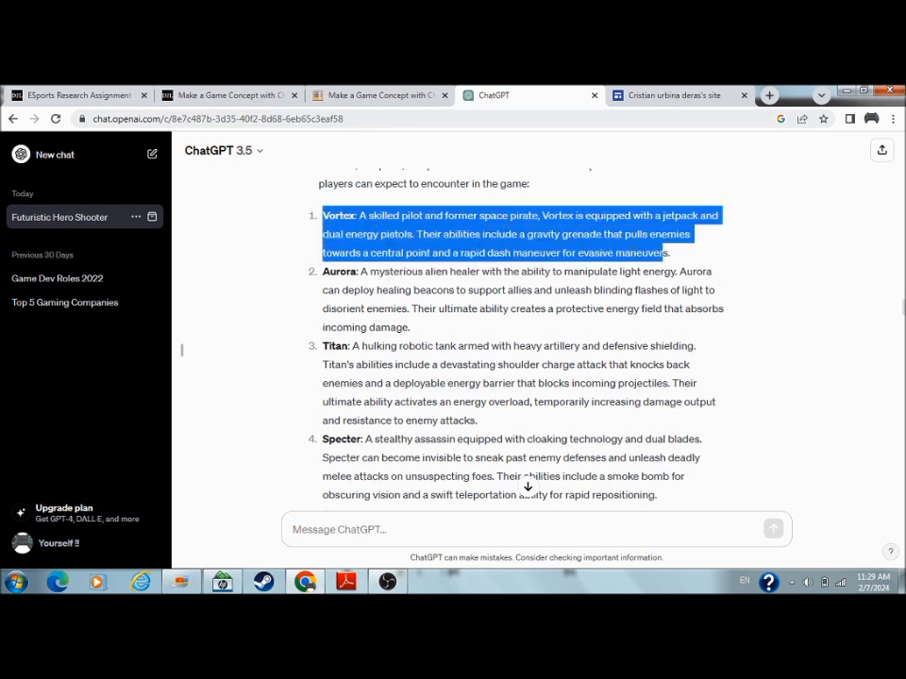
click(264, 311)
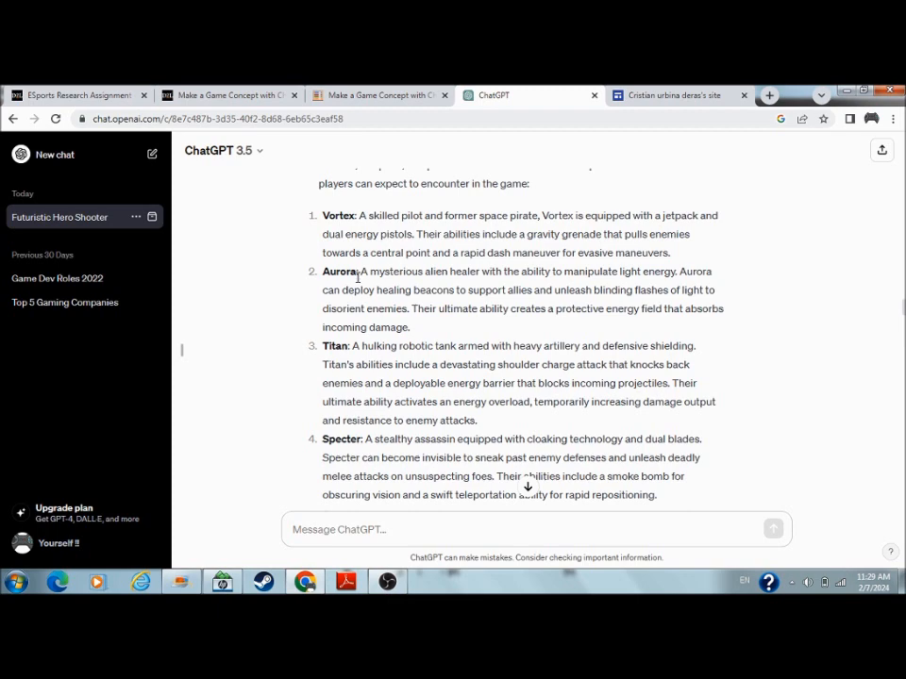
scroll(358, 274, down, 3)
scroll(358, 274, down, 2)
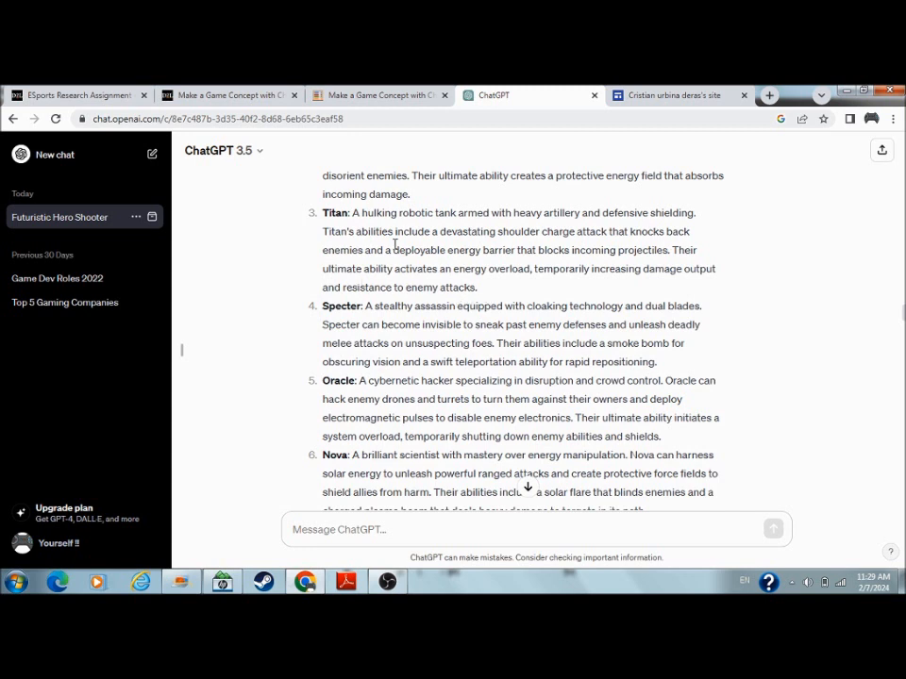
drag(393, 249, 397, 251)
scroll(397, 251, down, 2)
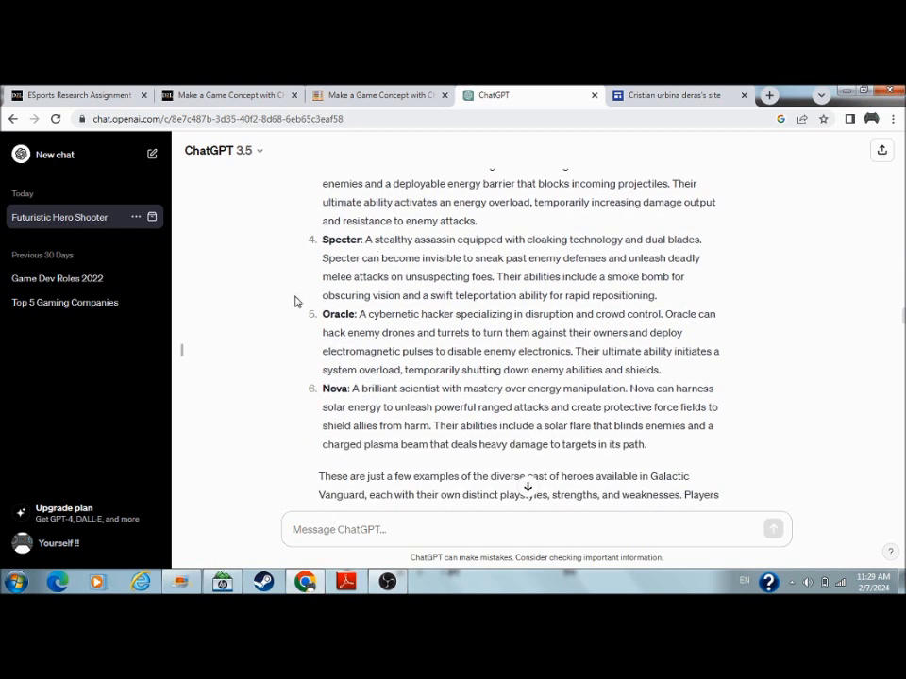
scroll(294, 302, down, 2)
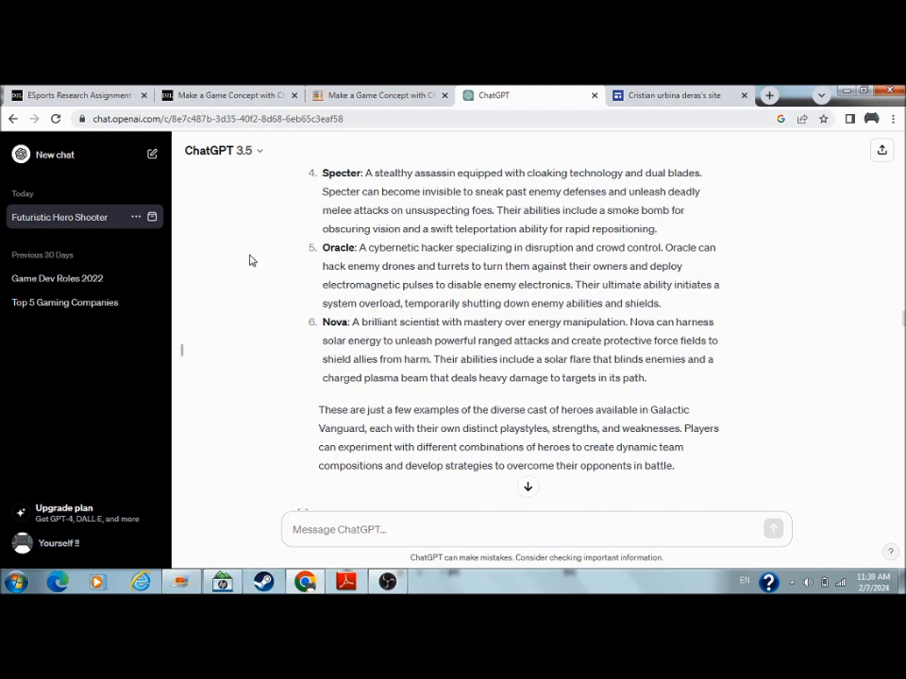
scroll(253, 262, down, 6)
scroll(252, 262, up, 3)
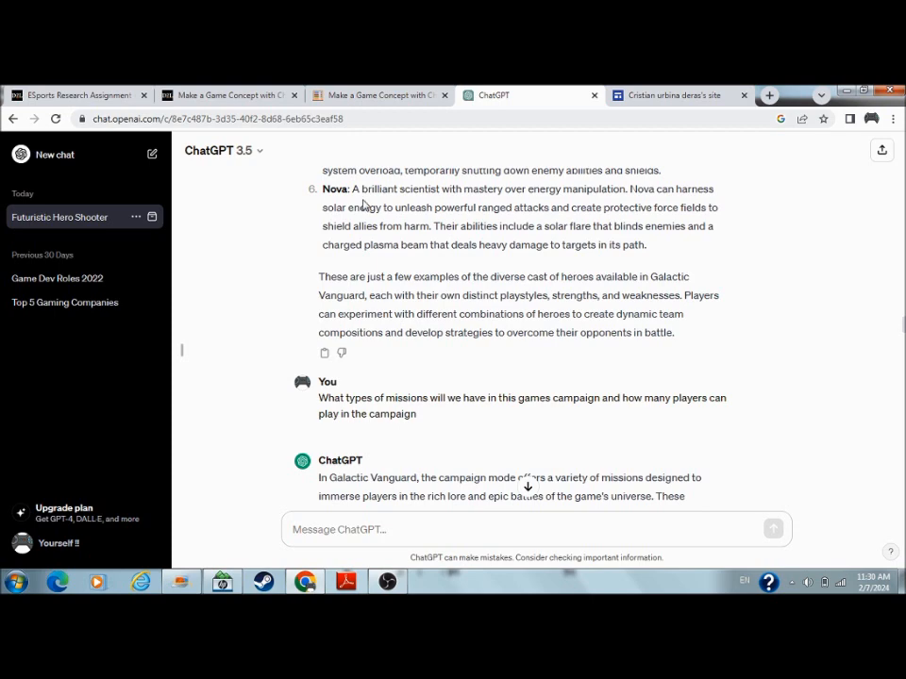
scroll(363, 206, down, 5)
scroll(363, 206, up, 2)
scroll(364, 206, up, 2)
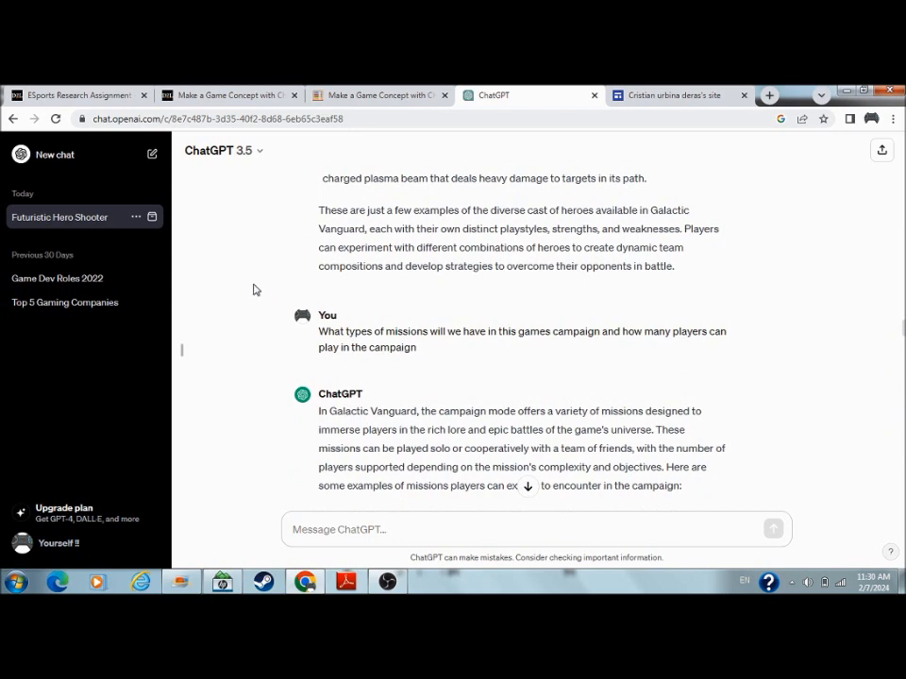
scroll(253, 289, down, 2)
scroll(253, 289, up, 2)
scroll(255, 290, down, 5)
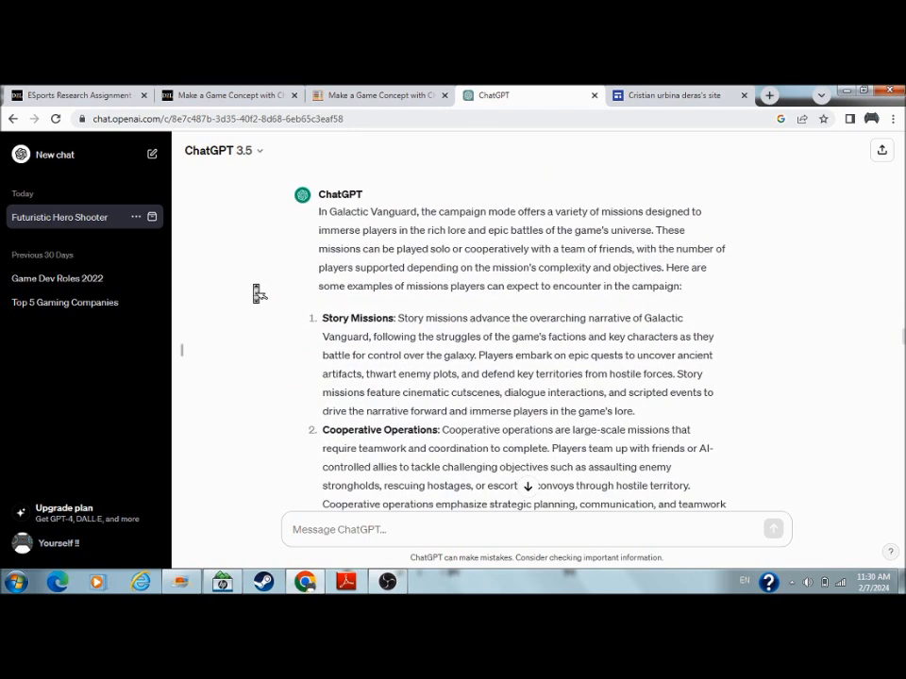
scroll(258, 294, down, 3)
scroll(255, 291, down, 1)
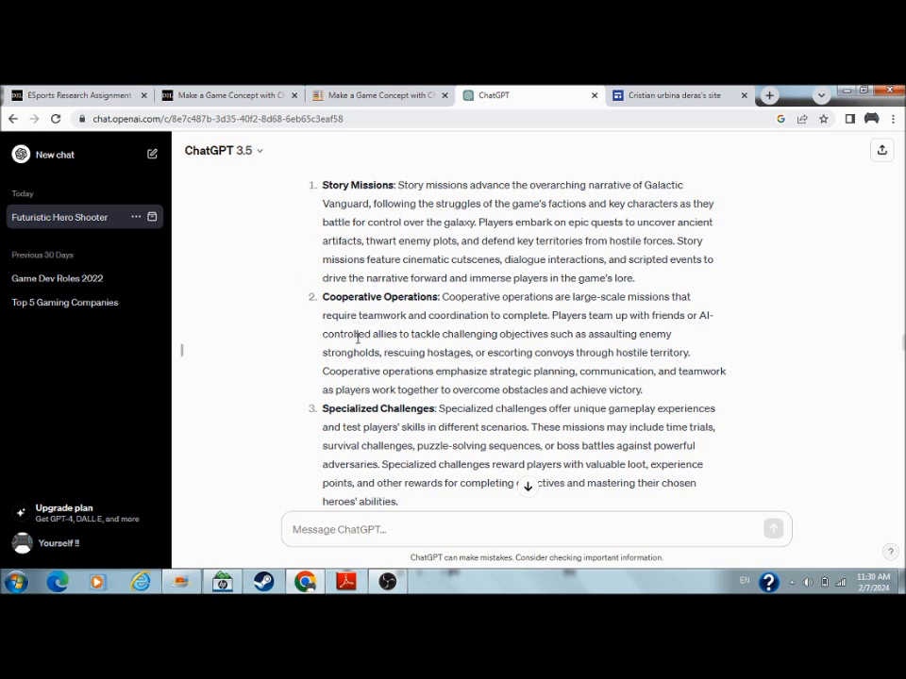
scroll(326, 328, down, 3)
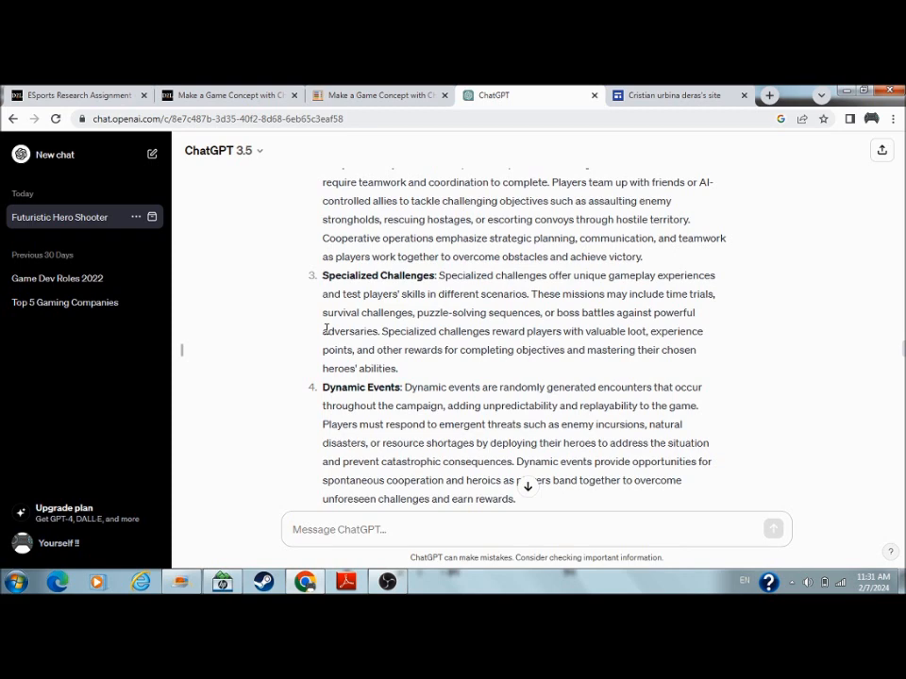
scroll(326, 331, down, 3)
scroll(325, 330, down, 3)
scroll(325, 330, up, 2)
scroll(326, 331, up, 1)
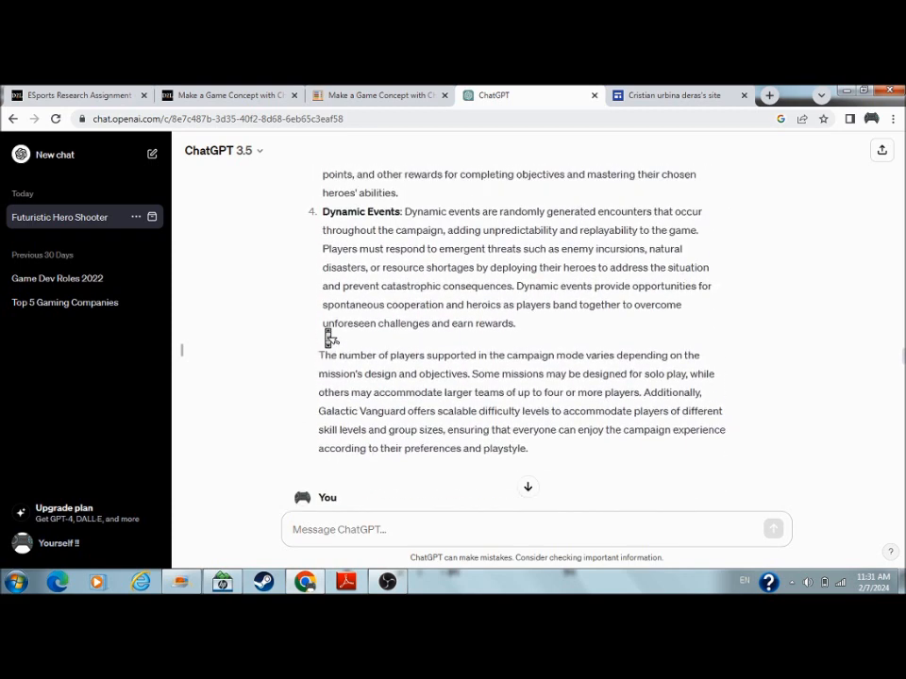
scroll(328, 336, up, 1)
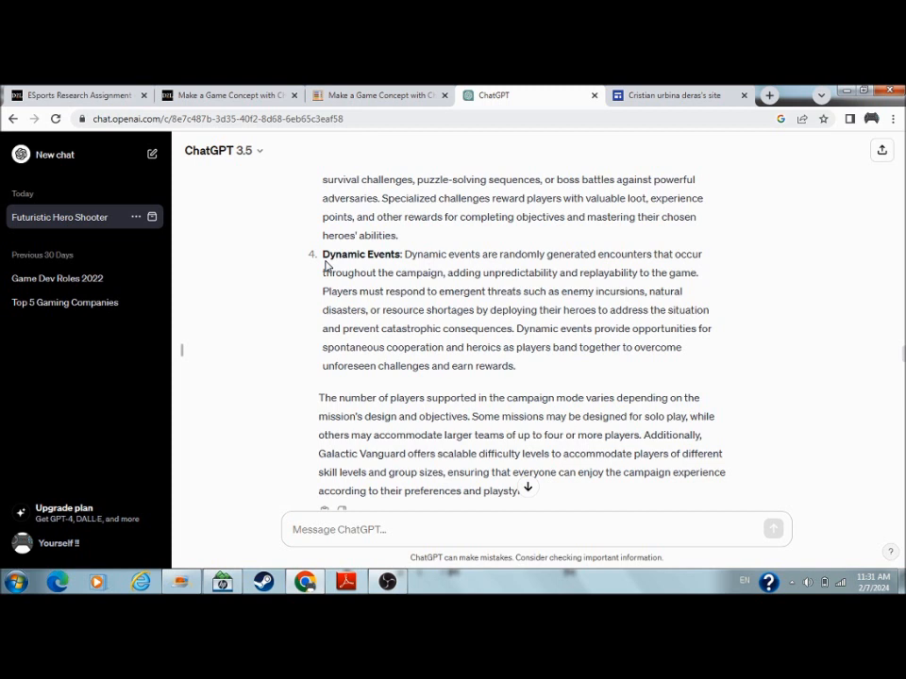
scroll(325, 265, down, 3)
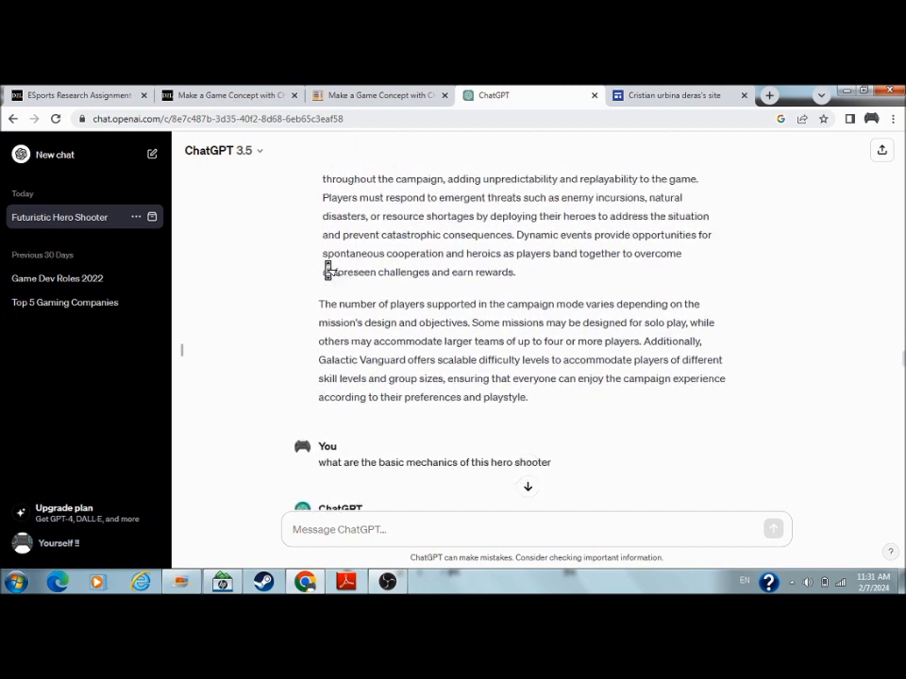
scroll(325, 265, down, 1)
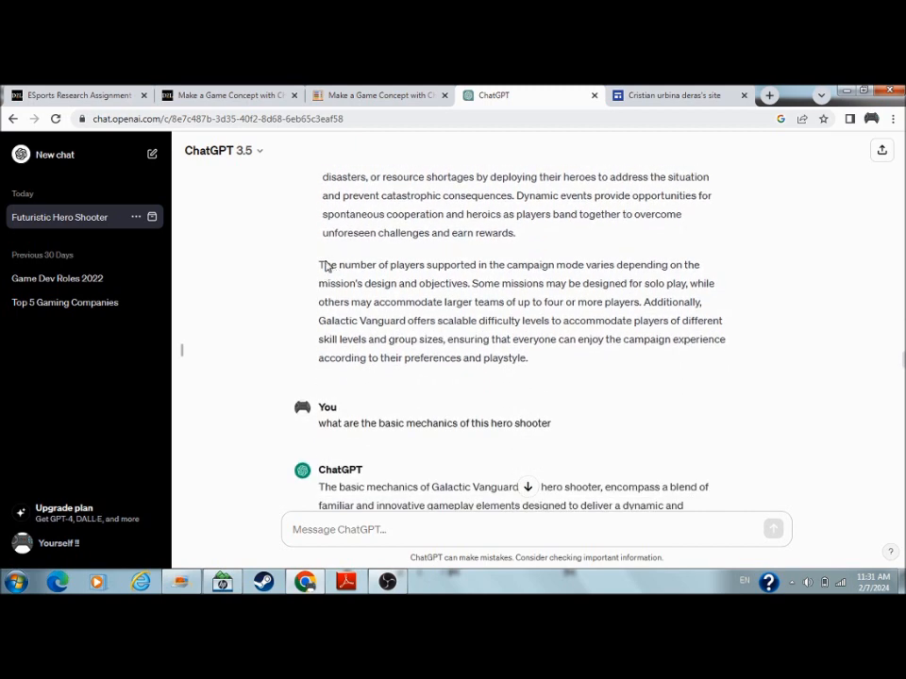
scroll(326, 265, up, 5)
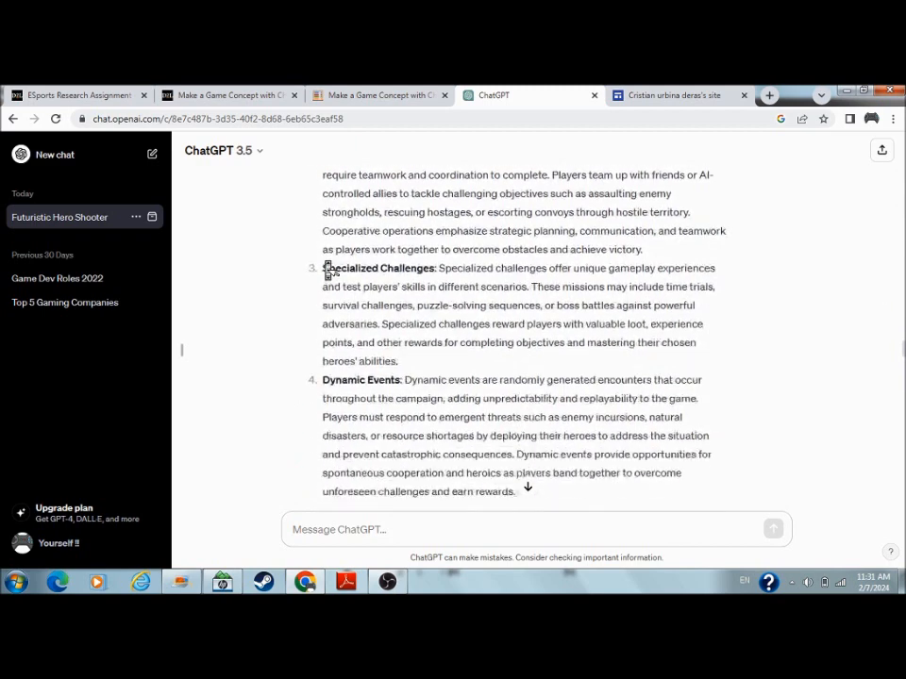
scroll(325, 265, down, 2)
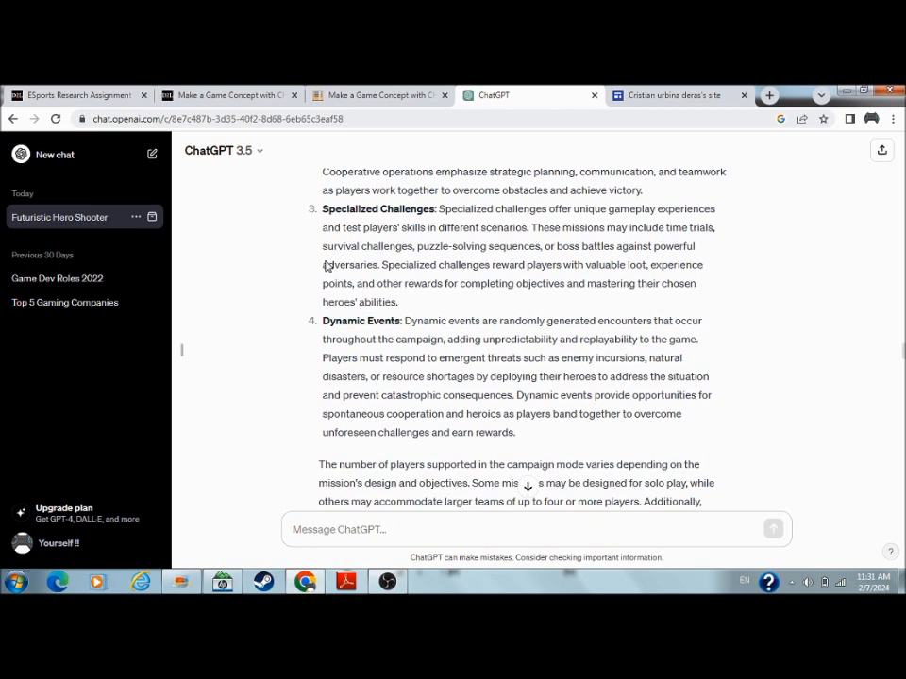
scroll(326, 265, down, 3)
scroll(326, 265, down, 2)
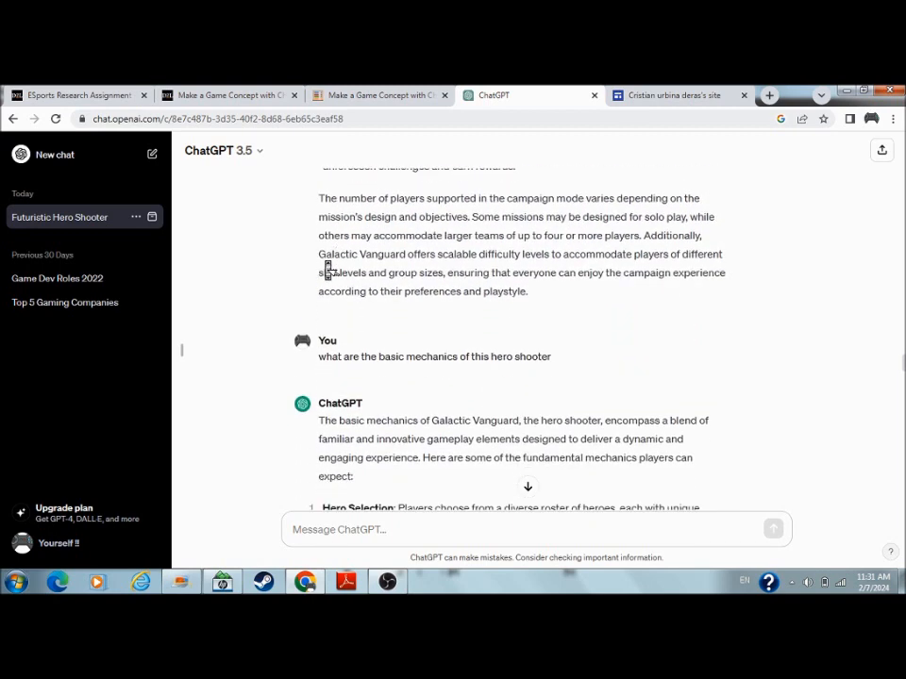
scroll(327, 265, down, 3)
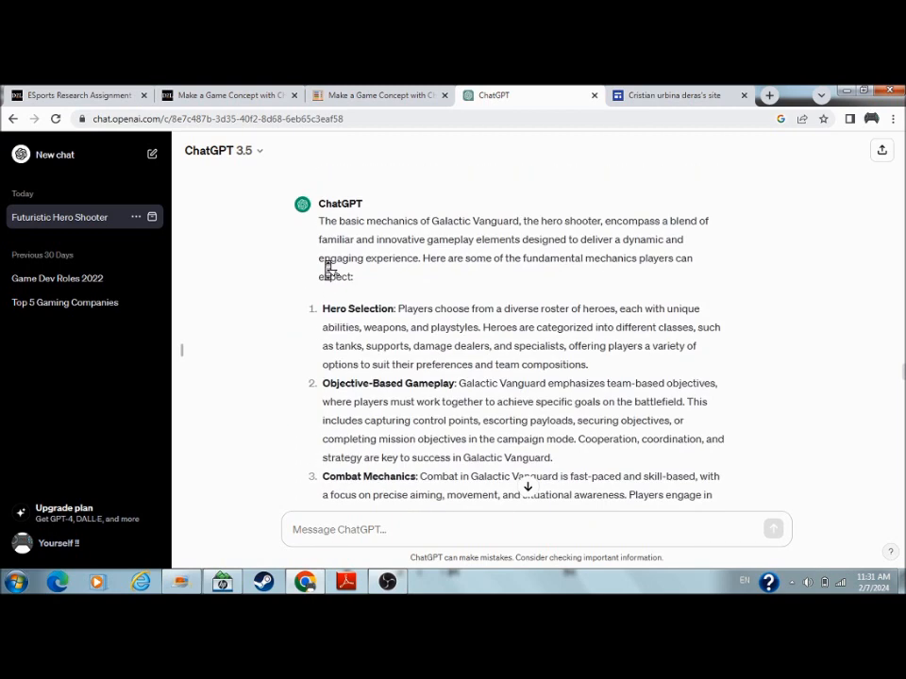
scroll(328, 269, down, 2)
scroll(328, 269, down, 1)
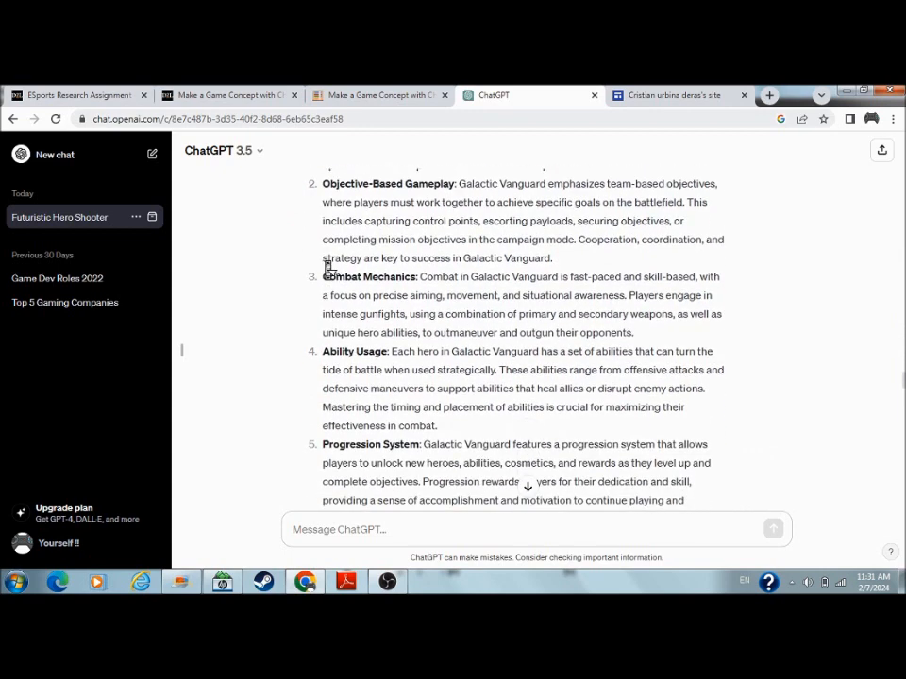
scroll(328, 270, down, 4)
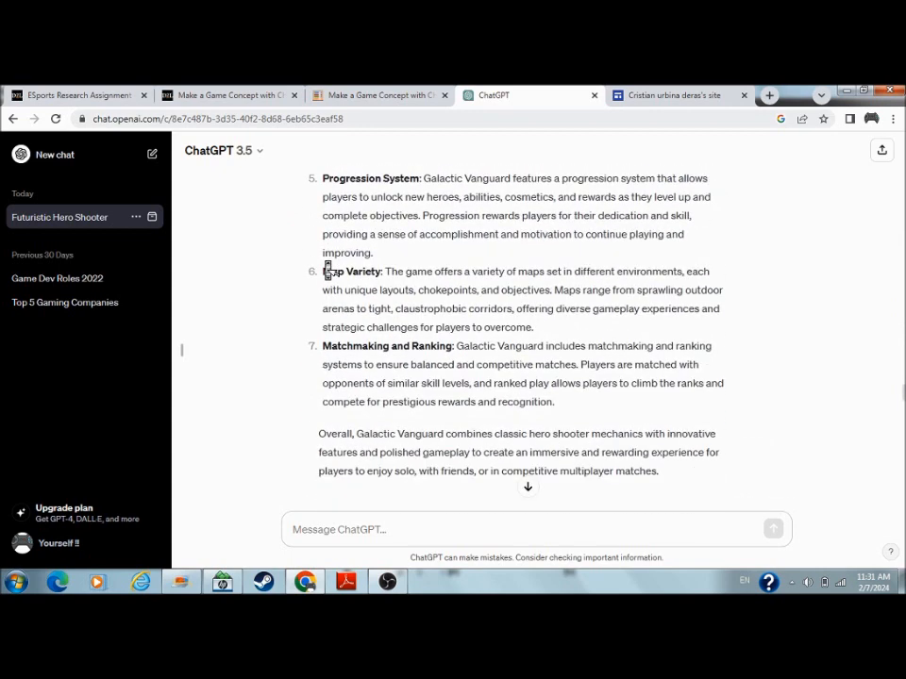
scroll(328, 271, down, 2)
scroll(328, 271, down, 2)
scroll(328, 271, down, 1)
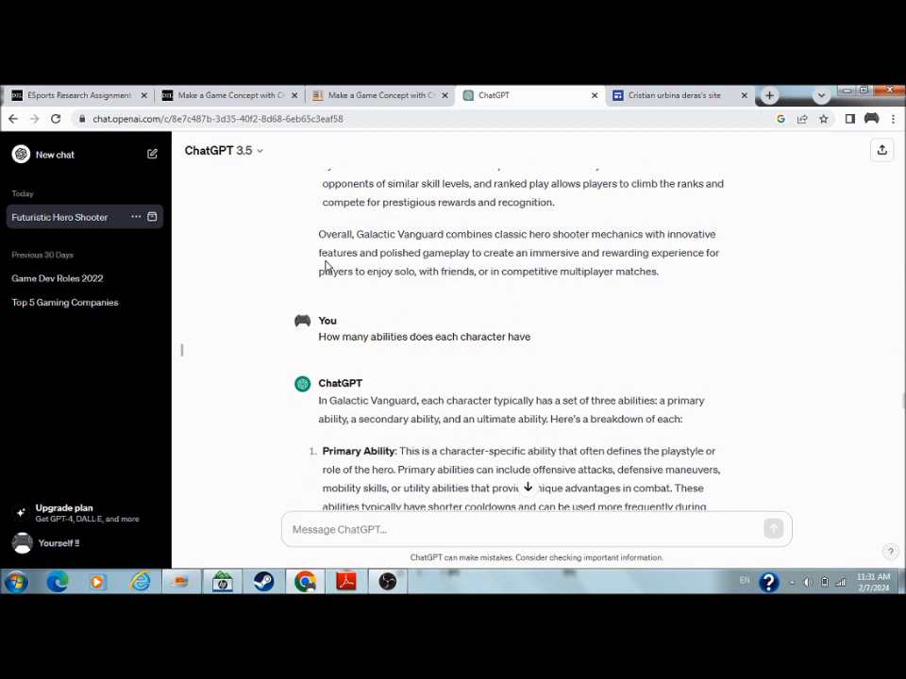
scroll(329, 267, down, 1)
scroll(328, 267, down, 1)
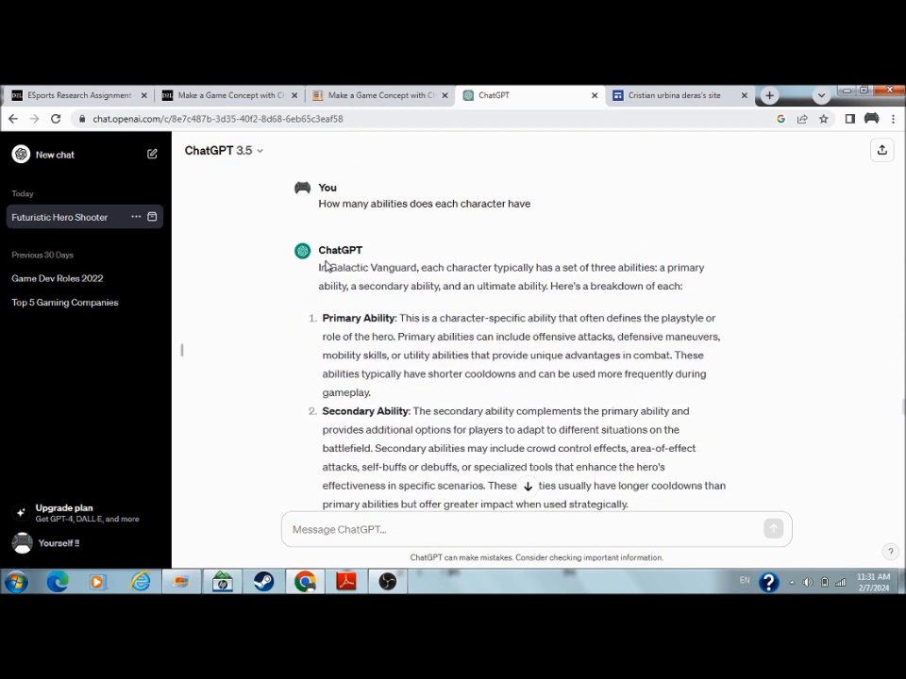
scroll(328, 267, down, 1)
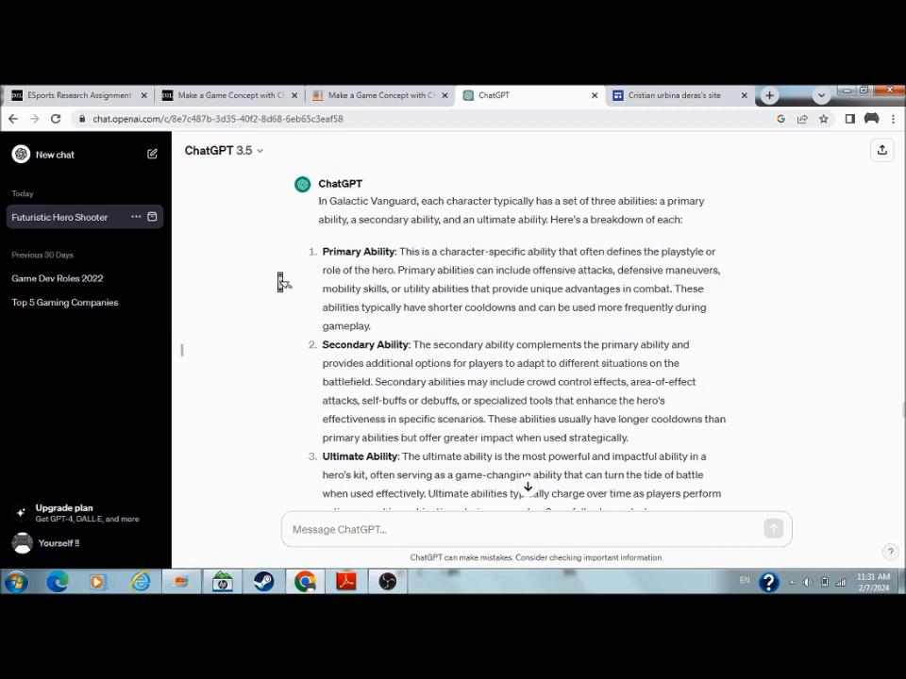
scroll(278, 278, down, 3)
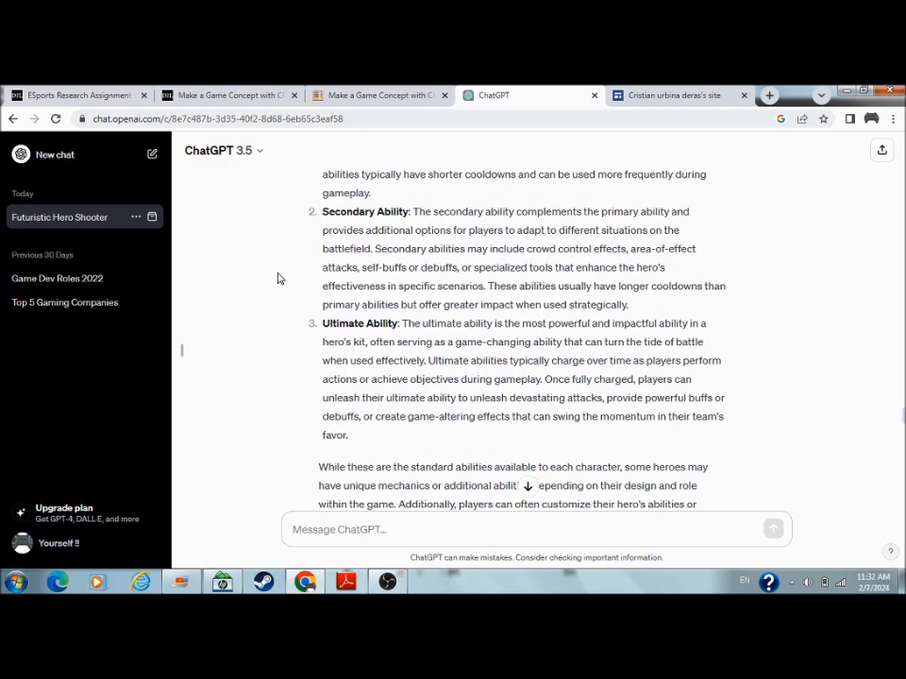
scroll(277, 278, down, 3)
scroll(278, 278, down, 2)
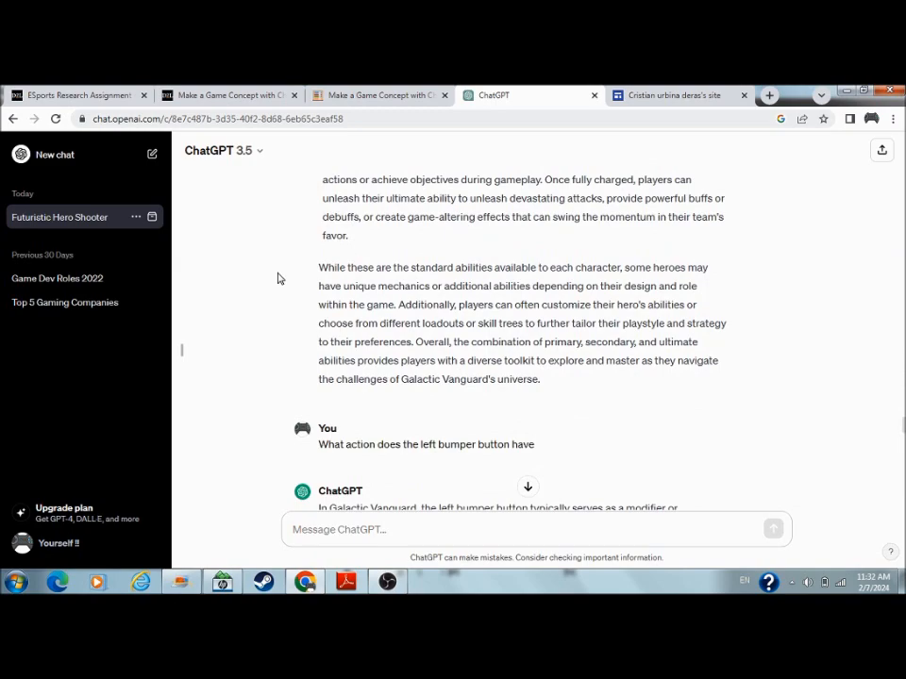
scroll(277, 278, up, 5)
scroll(277, 278, down, 2)
scroll(278, 278, down, 1)
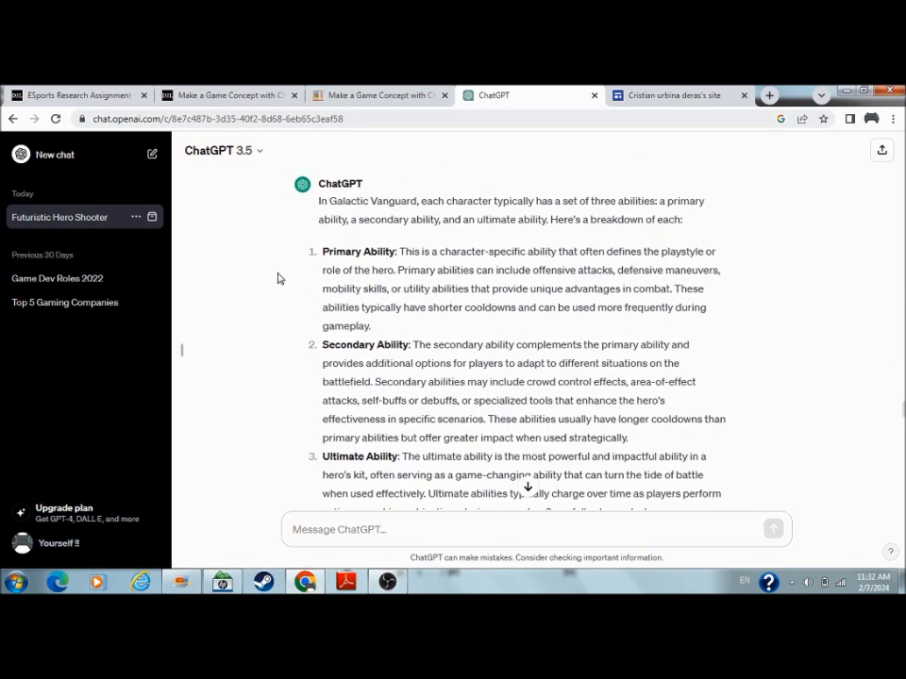
scroll(277, 279, down, 5)
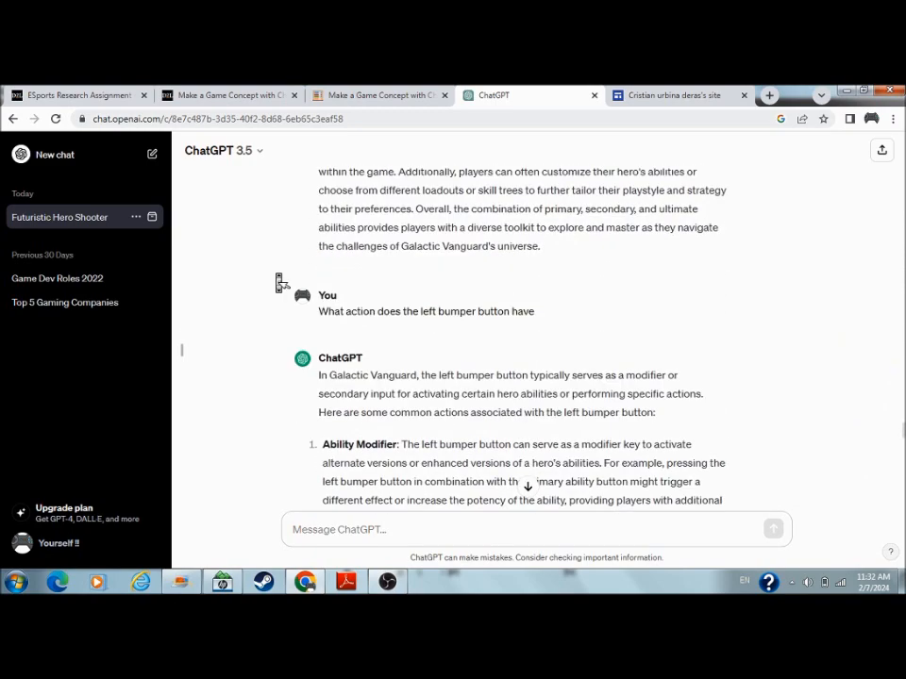
scroll(278, 278, up, 2)
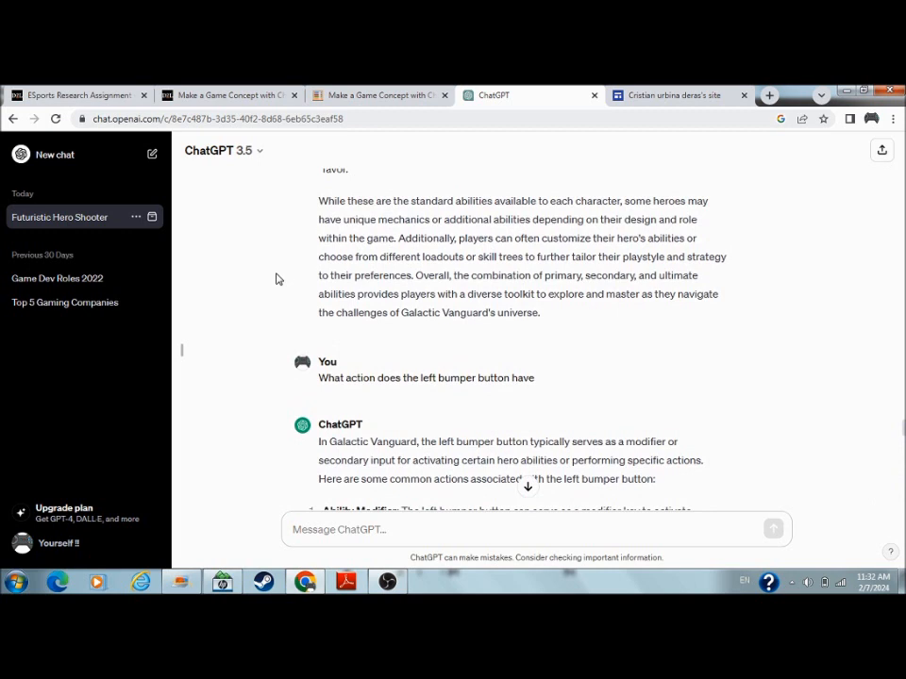
scroll(278, 278, down, 6)
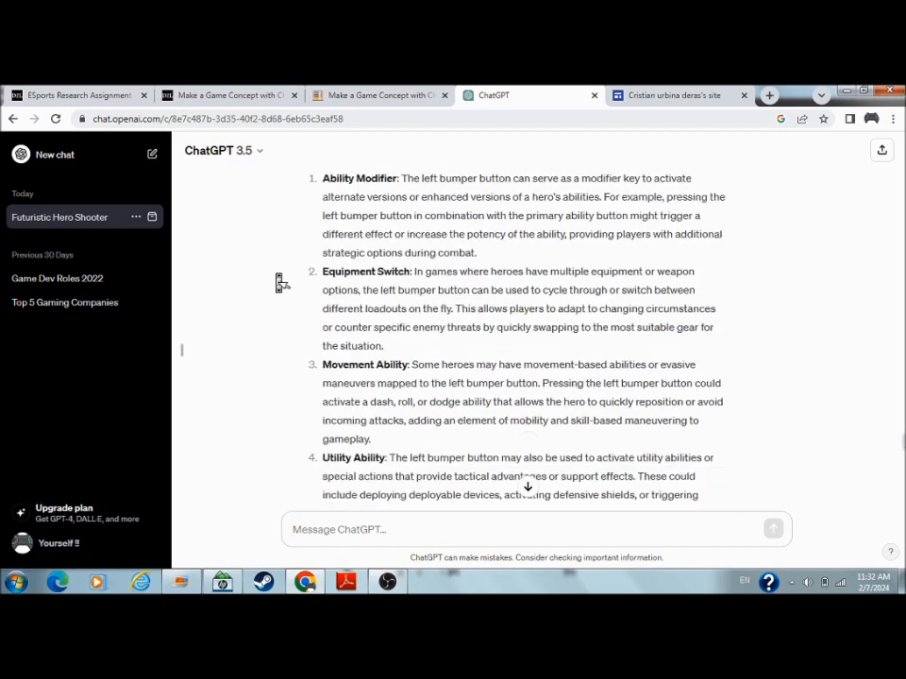
scroll(277, 279, up, 2)
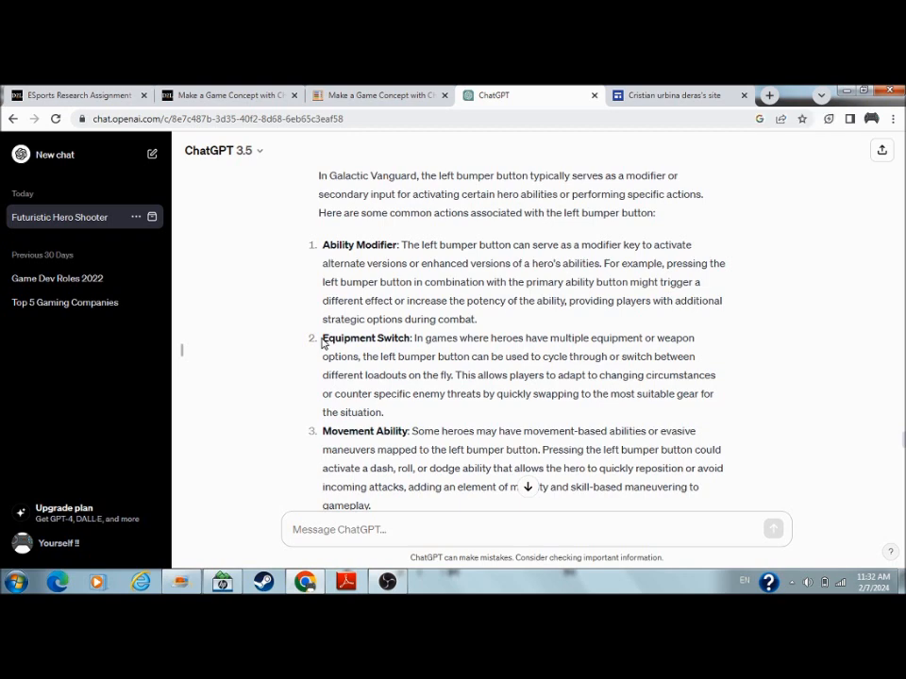
scroll(294, 377, down, 2)
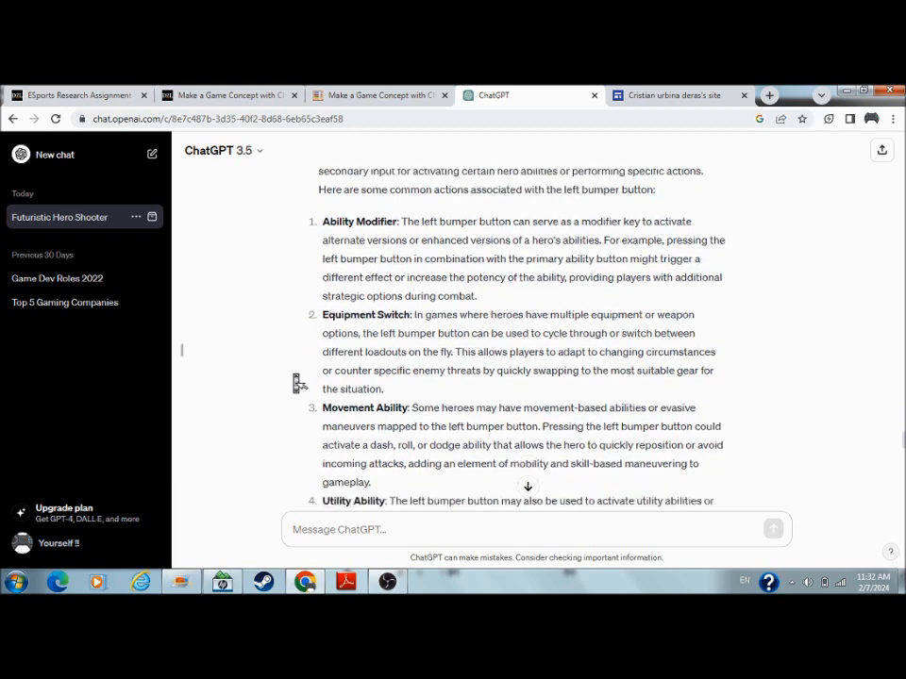
scroll(294, 377, down, 3)
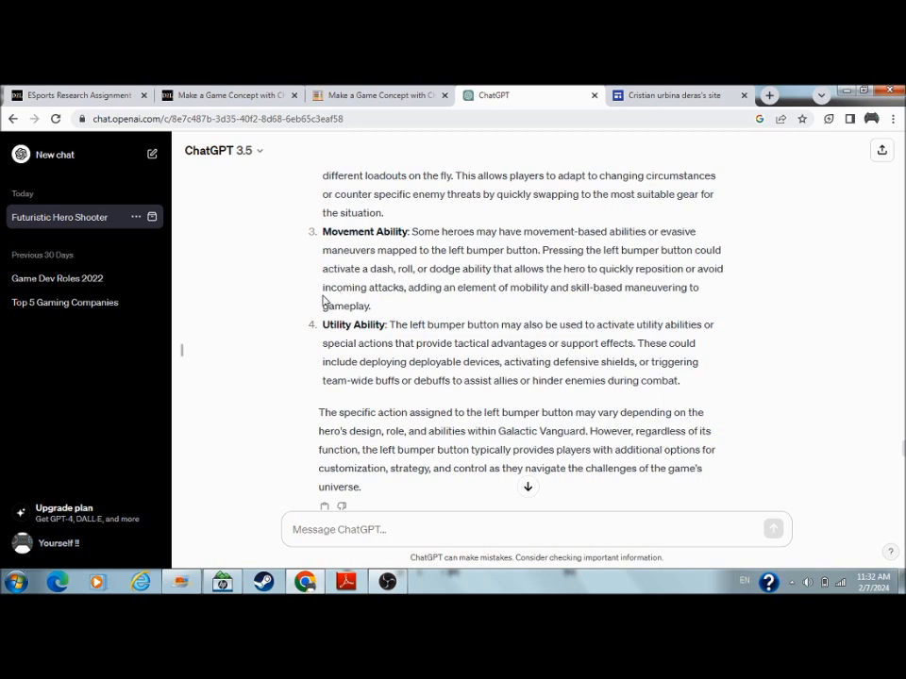
scroll(322, 295, up, 3)
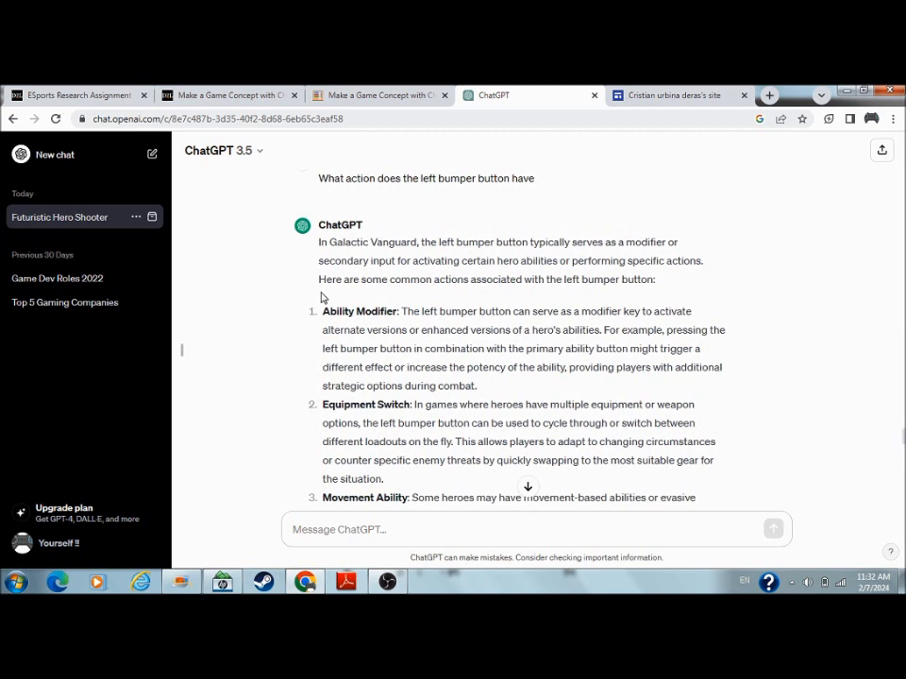
Dismiss the context menu, then highlight and clear the Ability Modifier paragraph
right_click(453, 370)
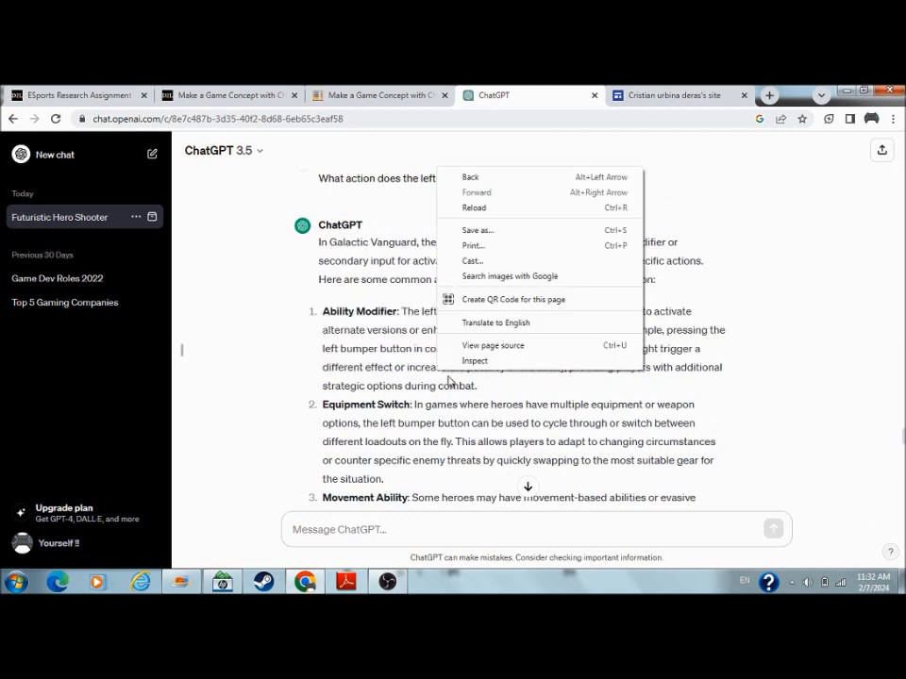
click(480, 386)
drag(479, 386, 329, 321)
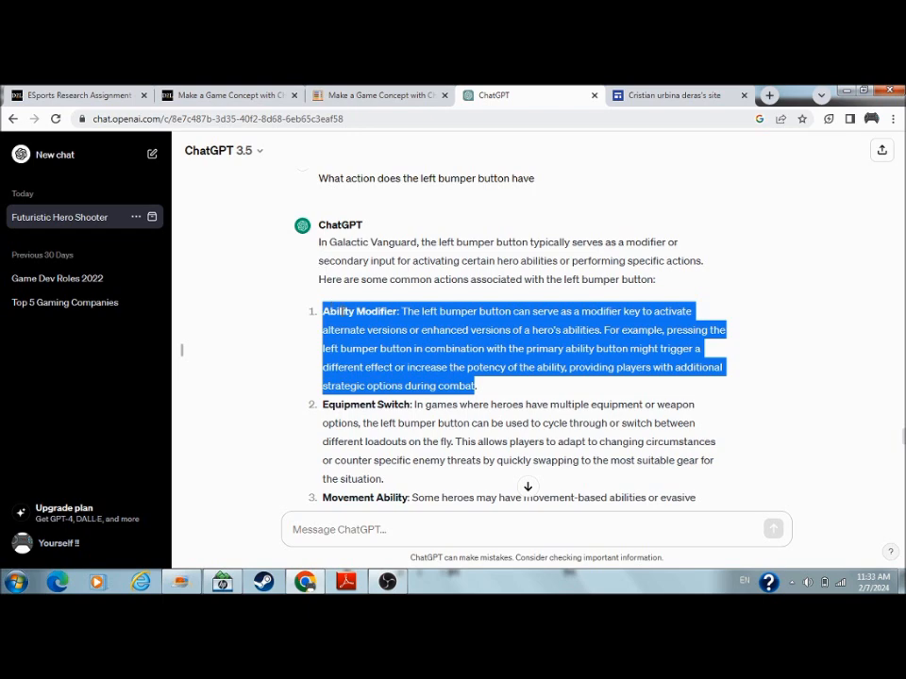
click(314, 320)
scroll(314, 321, down, 10)
scroll(314, 320, down, 3)
scroll(314, 321, down, 2)
scroll(314, 321, down, 1)
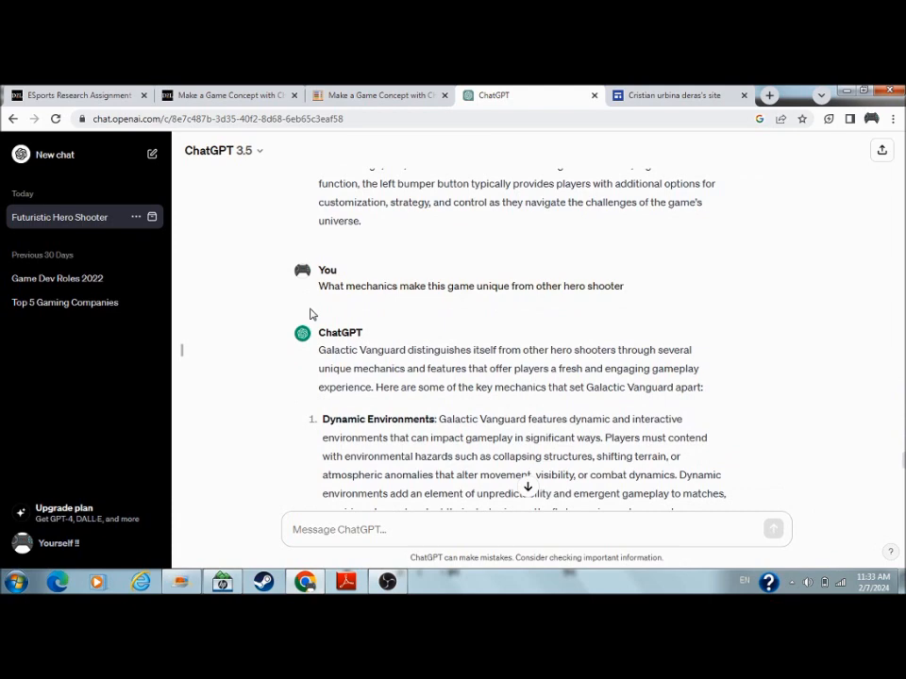
scroll(312, 314, down, 3)
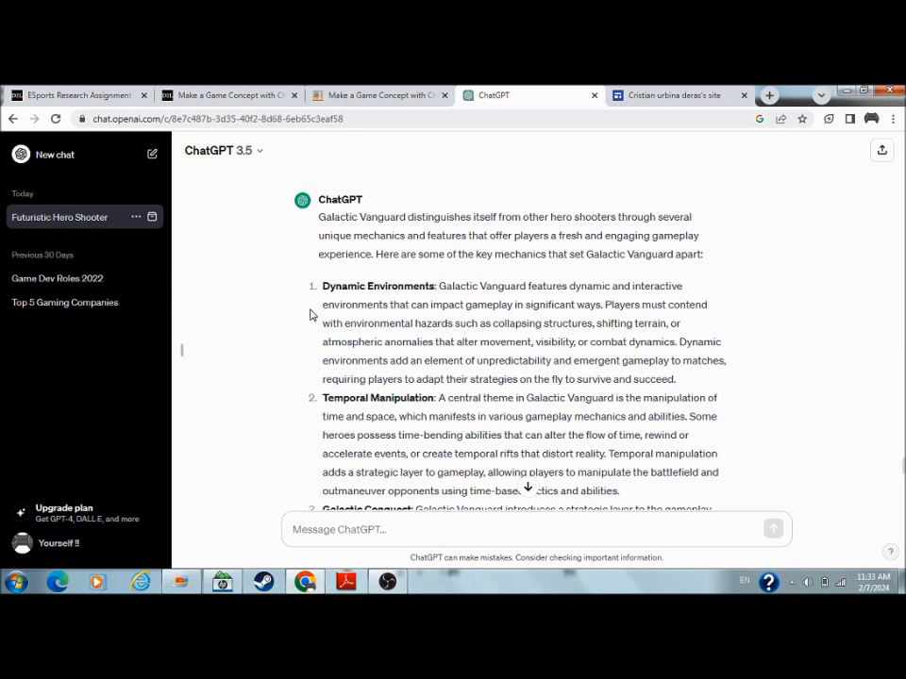
scroll(311, 315, down, 1)
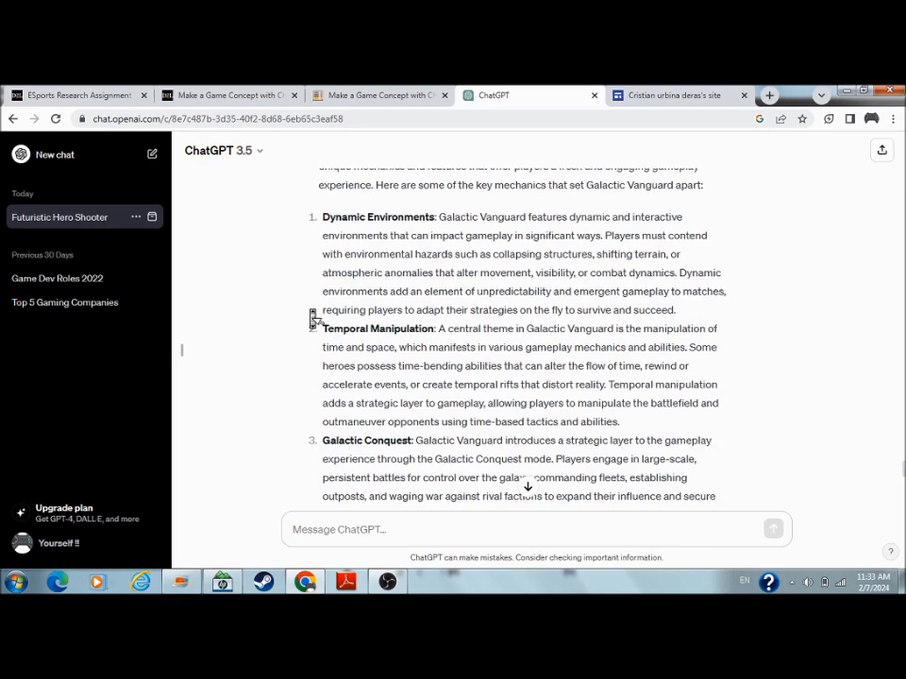
scroll(312, 314, down, 6)
scroll(312, 314, up, 4)
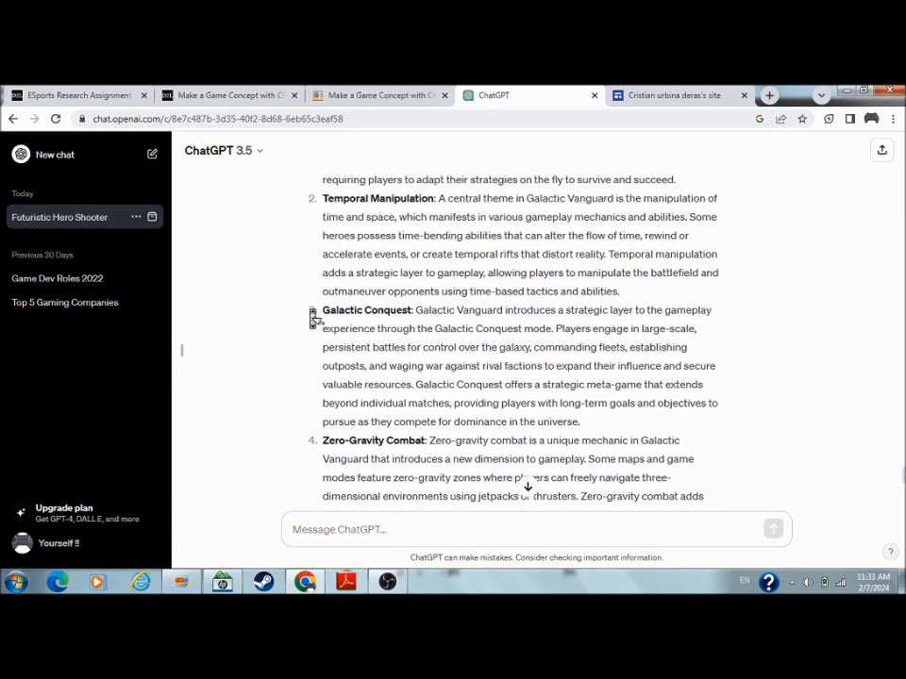
scroll(312, 314, down, 2)
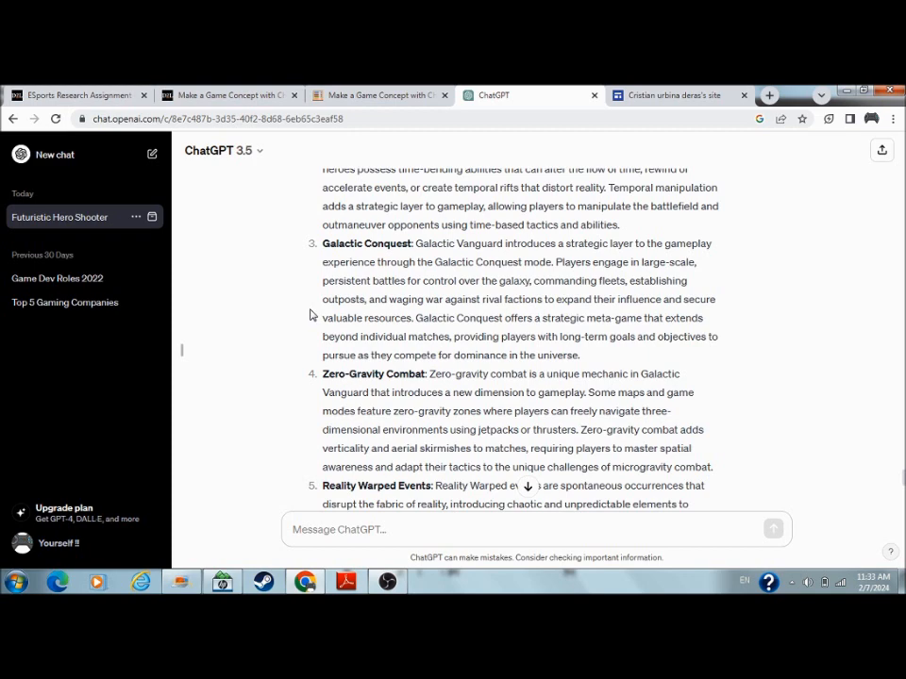
scroll(312, 314, down, 3)
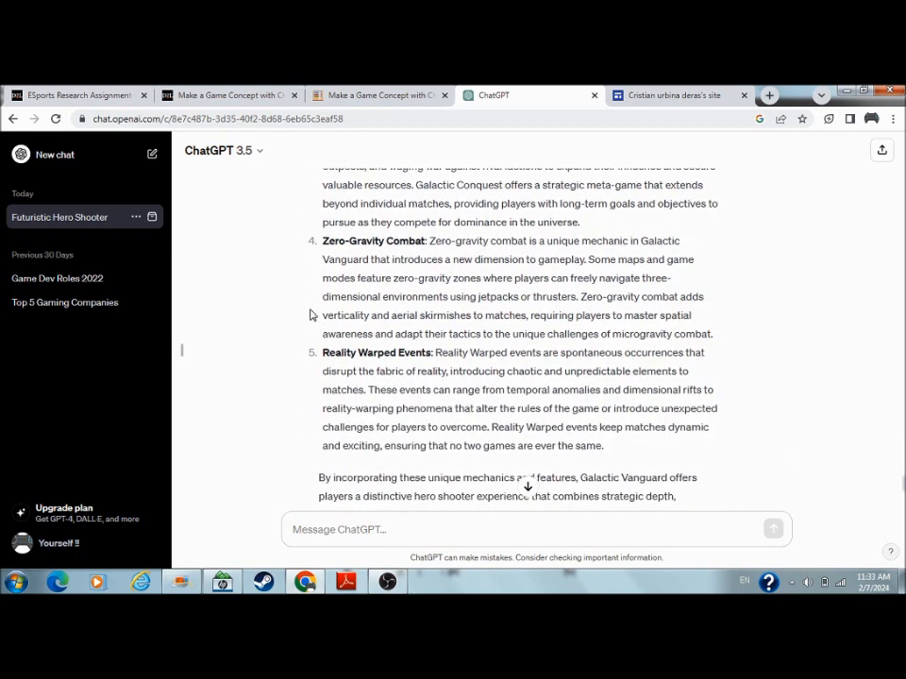
scroll(311, 315, down, 2)
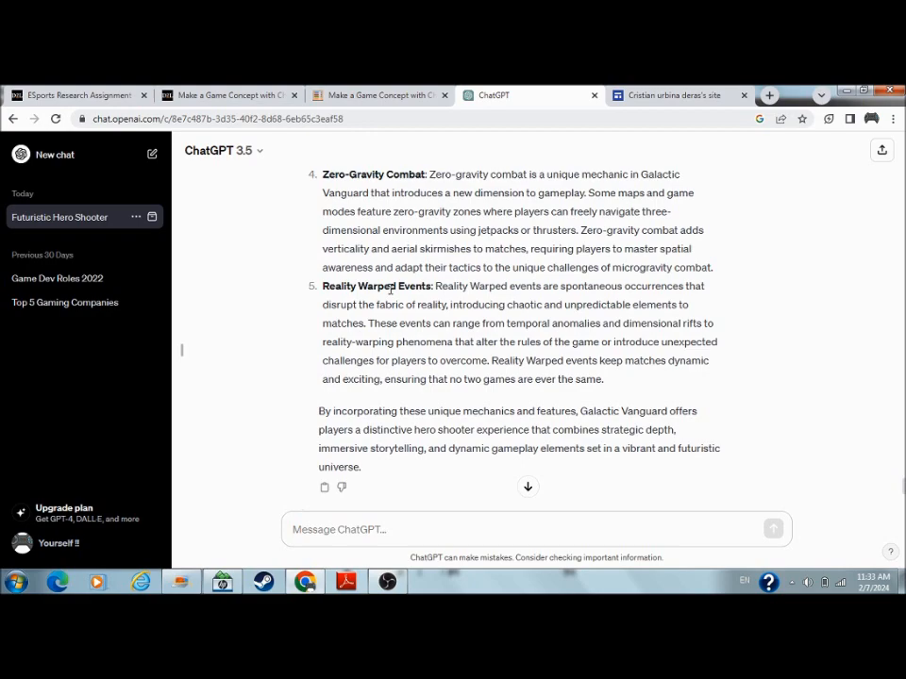
scroll(390, 291, up, 8)
scroll(391, 291, up, 6)
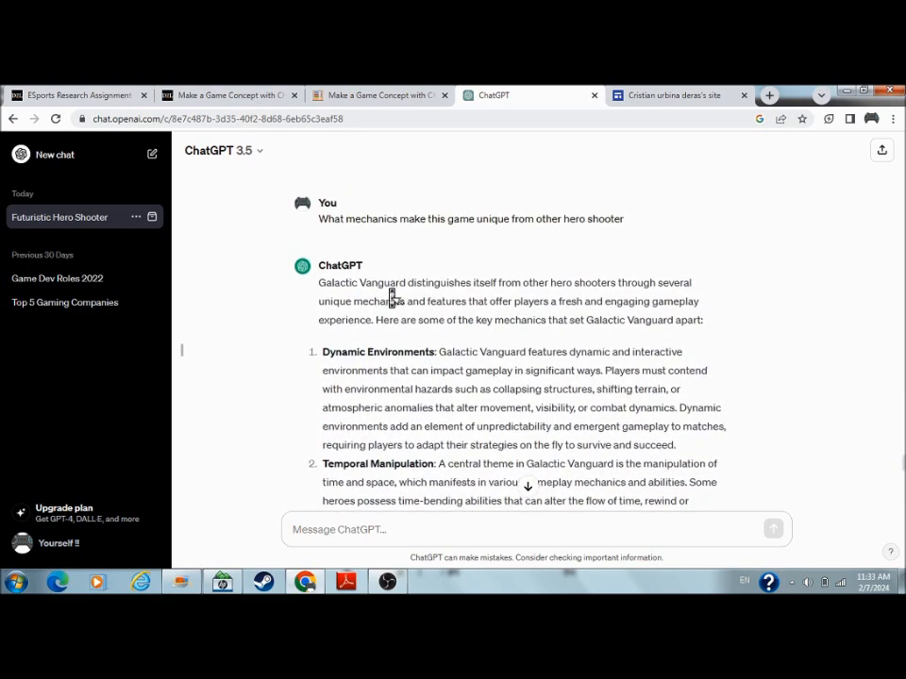
scroll(390, 299, down, 2)
drag(317, 217, 687, 309)
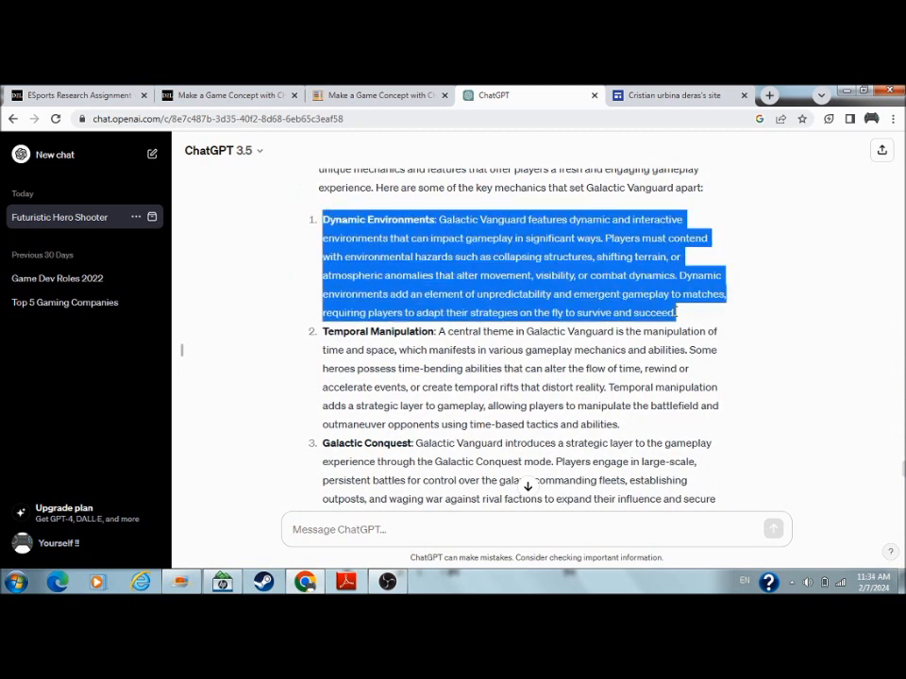
Clear the Dynamic Environments highlight and highlight the Galactic Conquest item
click(563, 300)
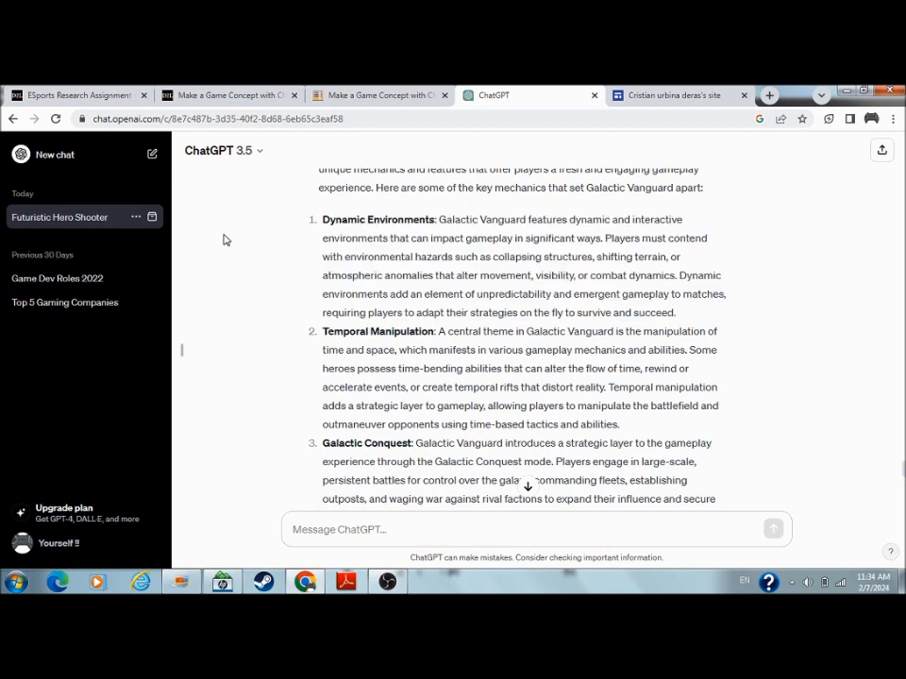
scroll(295, 259, down, 4)
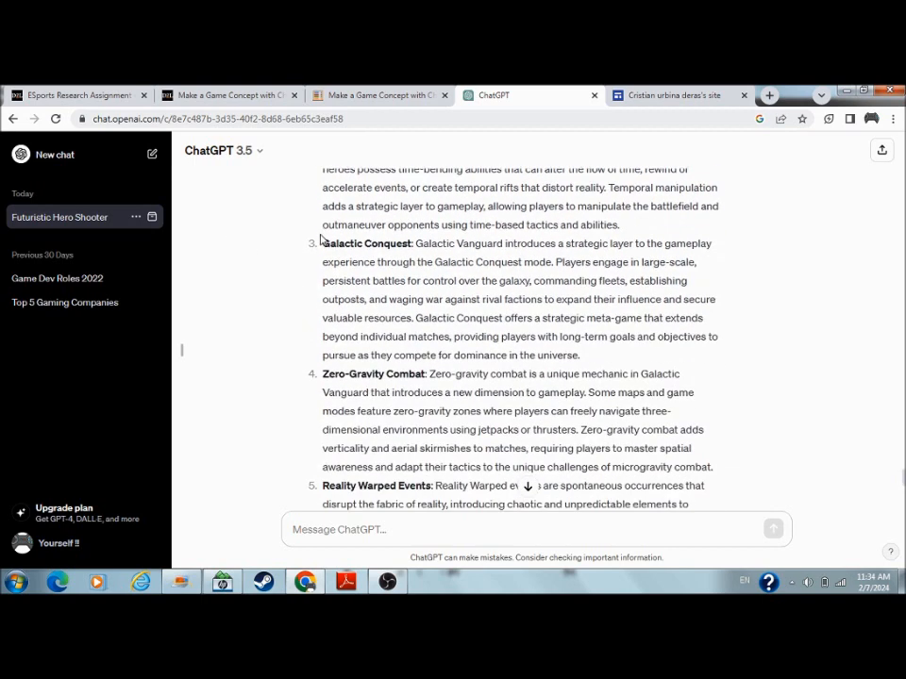
mouse_move(323, 243)
mouse_down()
mouse_move(532, 392)
mouse_move(578, 356)
mouse_move(323, 244)
mouse_up()
click(573, 356)
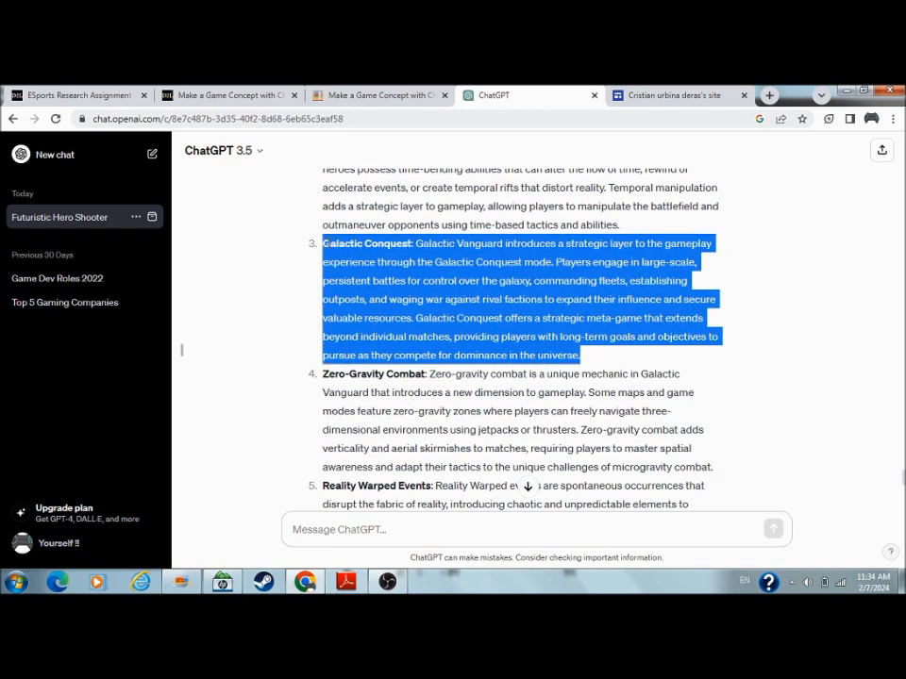
scroll(302, 250, down, 10)
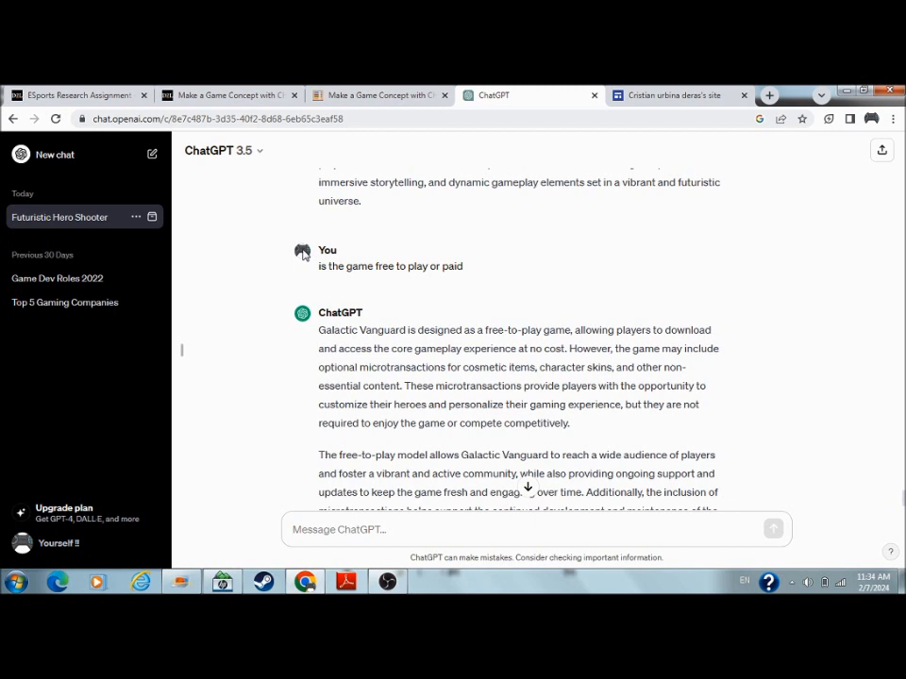
scroll(365, 344, down, 3)
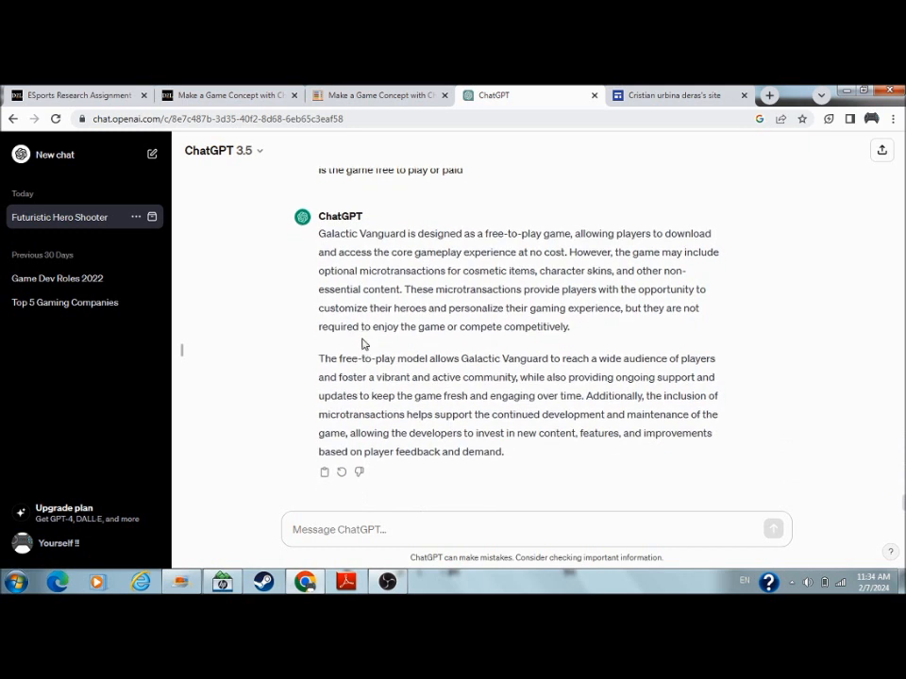